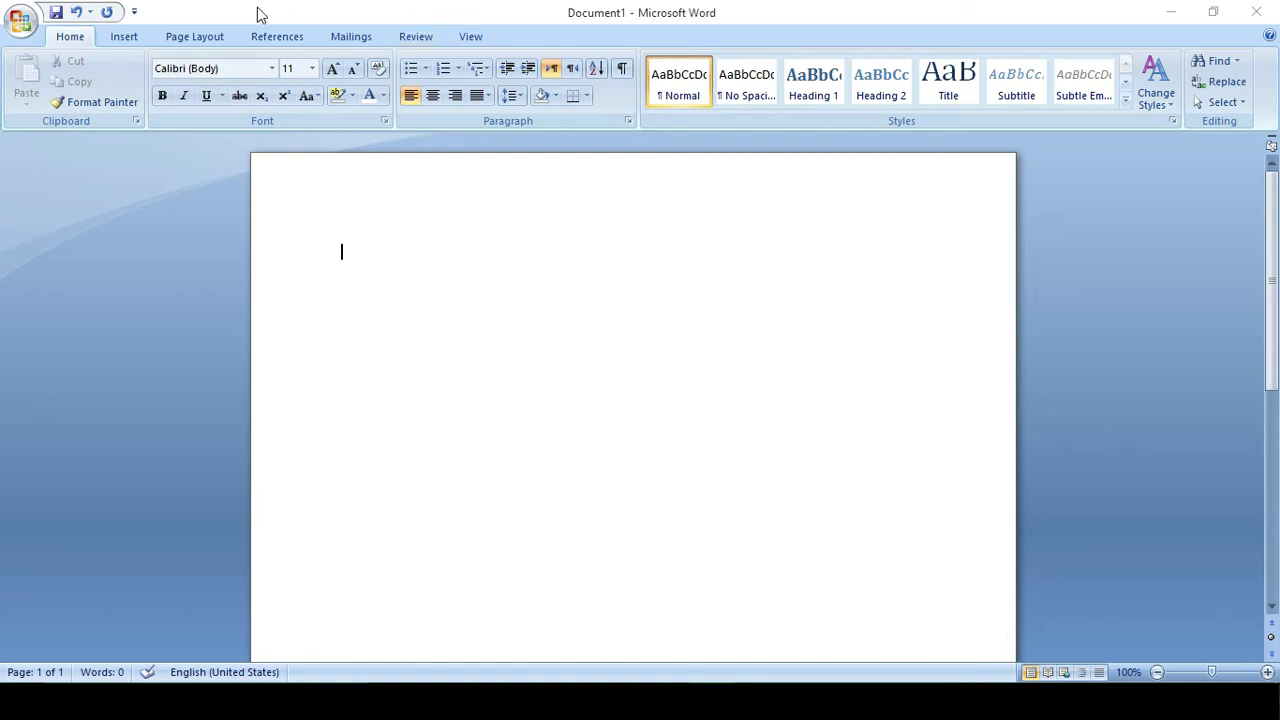
# Switch the ribbon to the Insert tab for a blank Document1
pyautogui.click(124, 37)
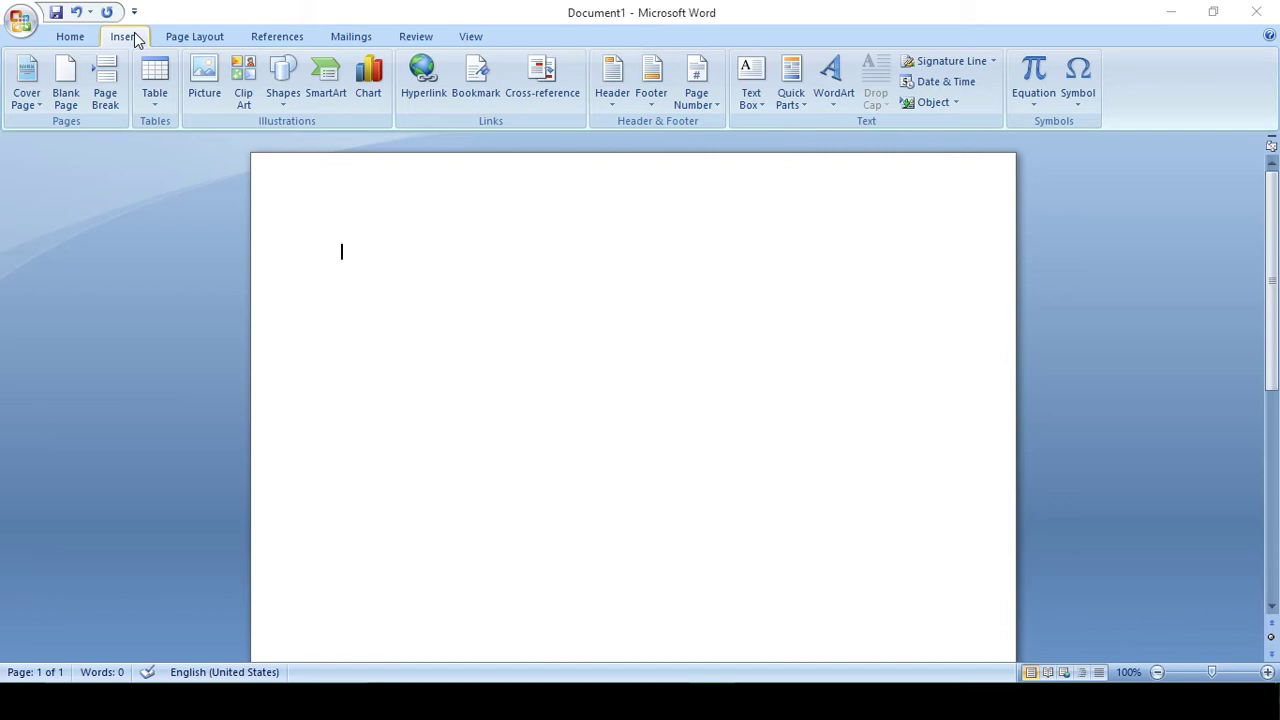
# Insert the Exposure cover page with its sunflower photo from the Built-In gallery
pyautogui.click(30, 97)
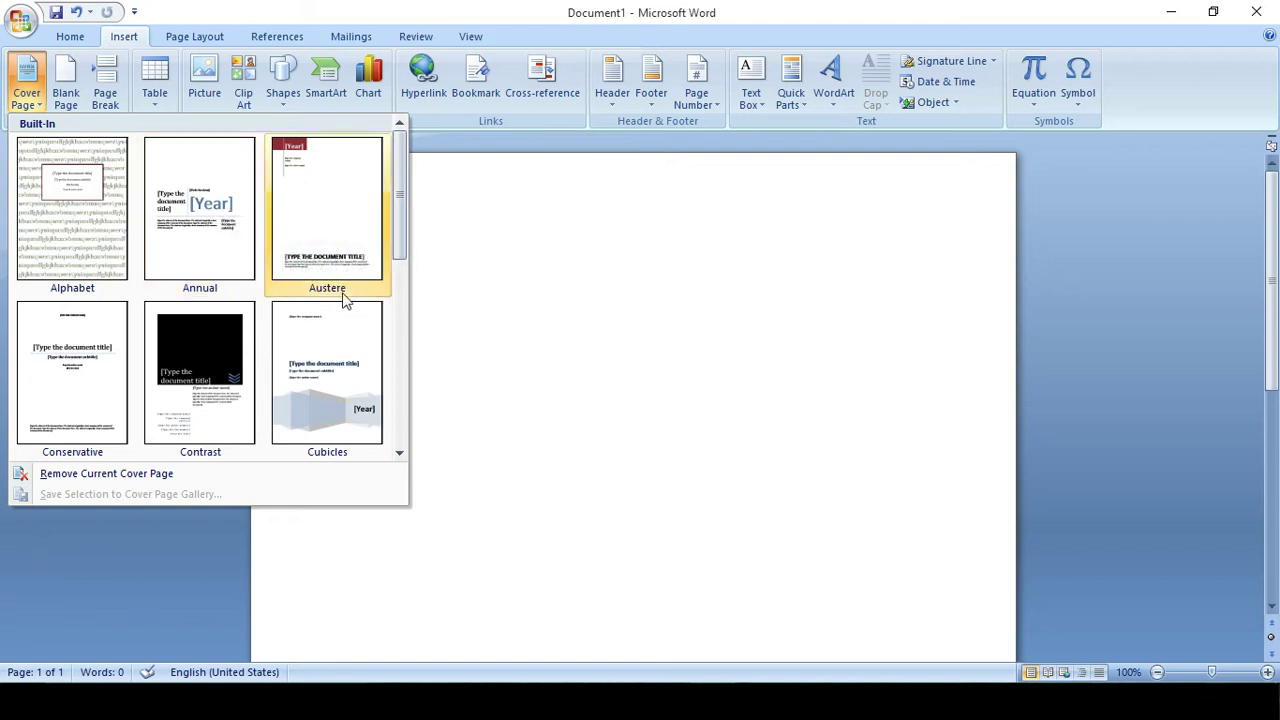
pyautogui.scroll(-1, 394, 340)
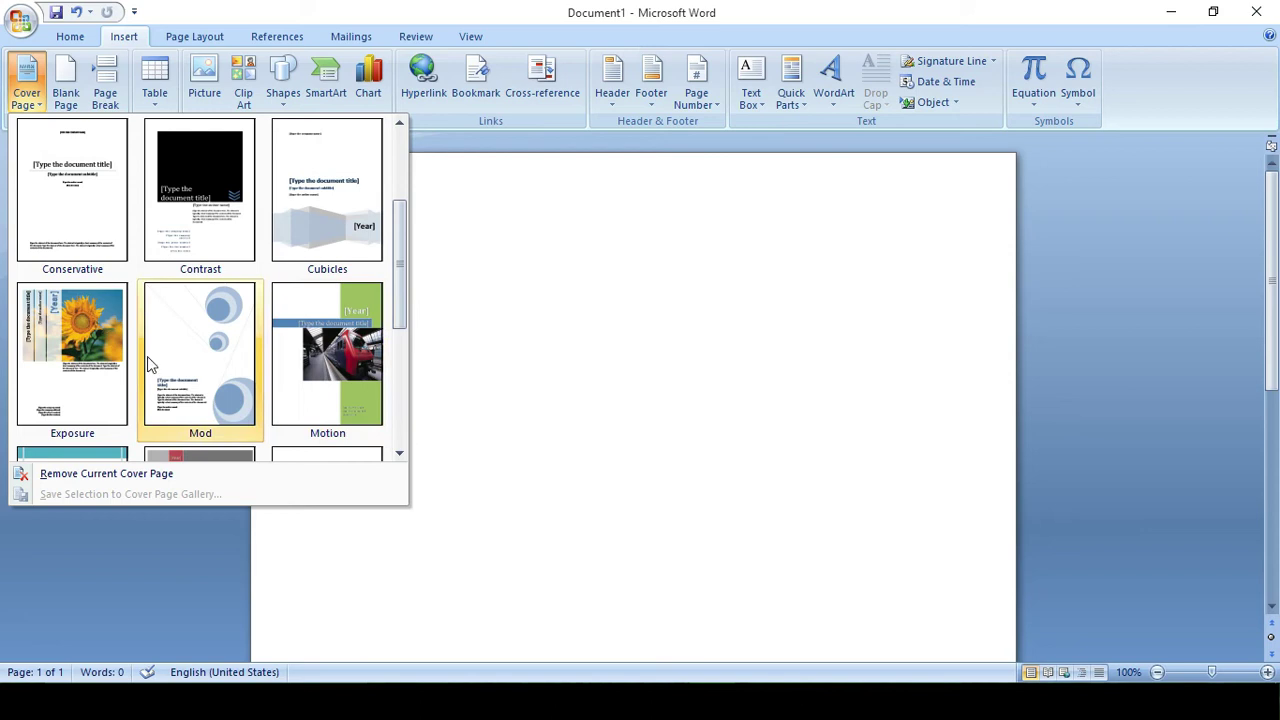
pyautogui.click(111, 355)
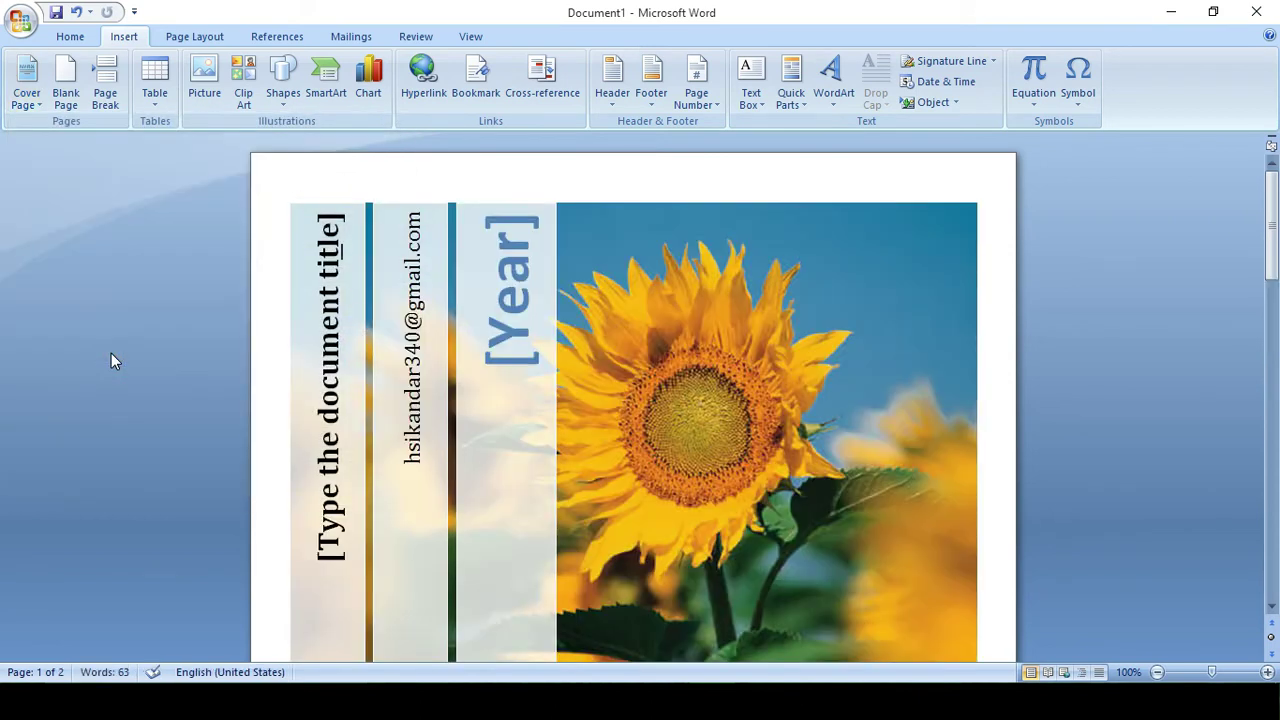
# Type PHYSICS as the cover title and set the year to today, 2020
pyautogui.click(344, 370)
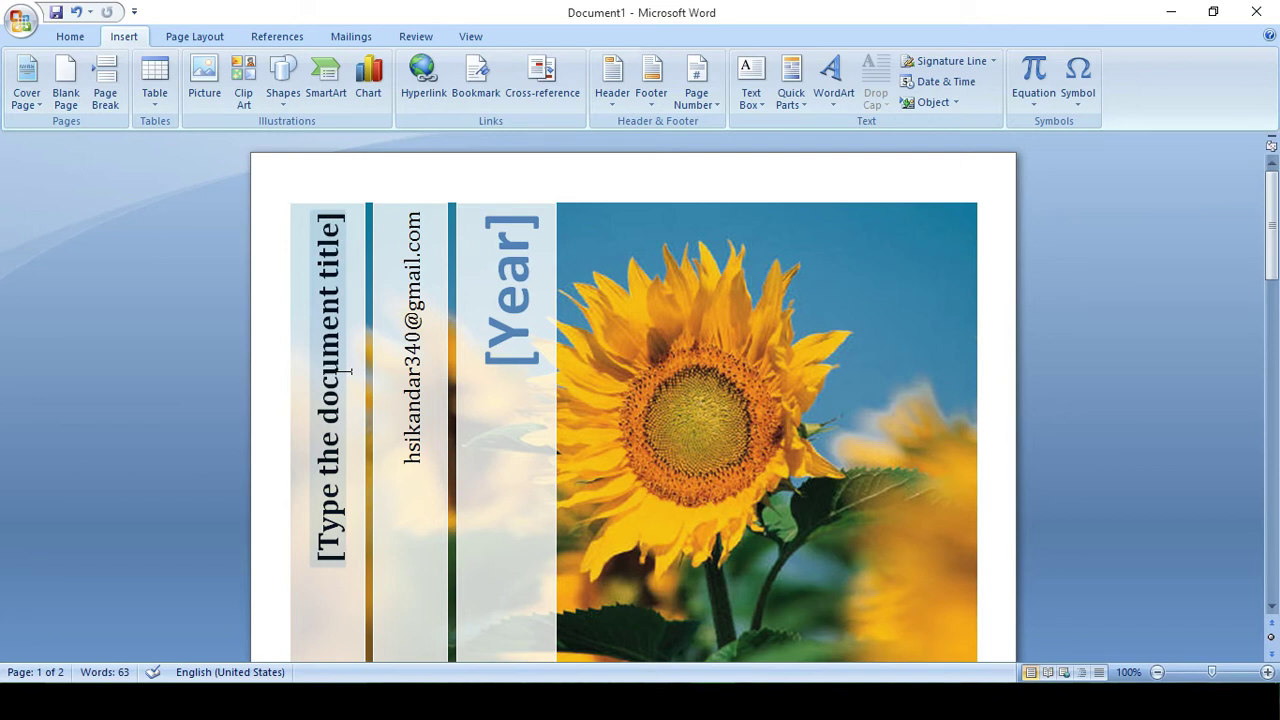
pyautogui.click(322, 357)
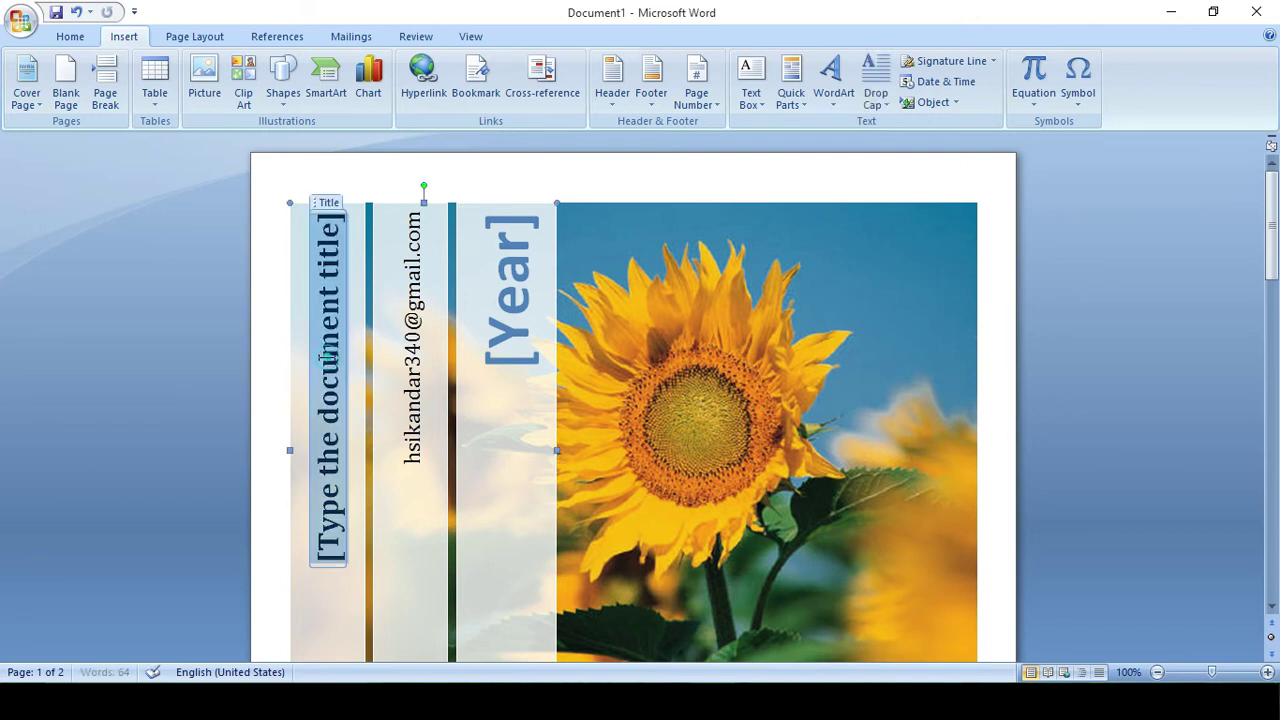
pyautogui.write('P')
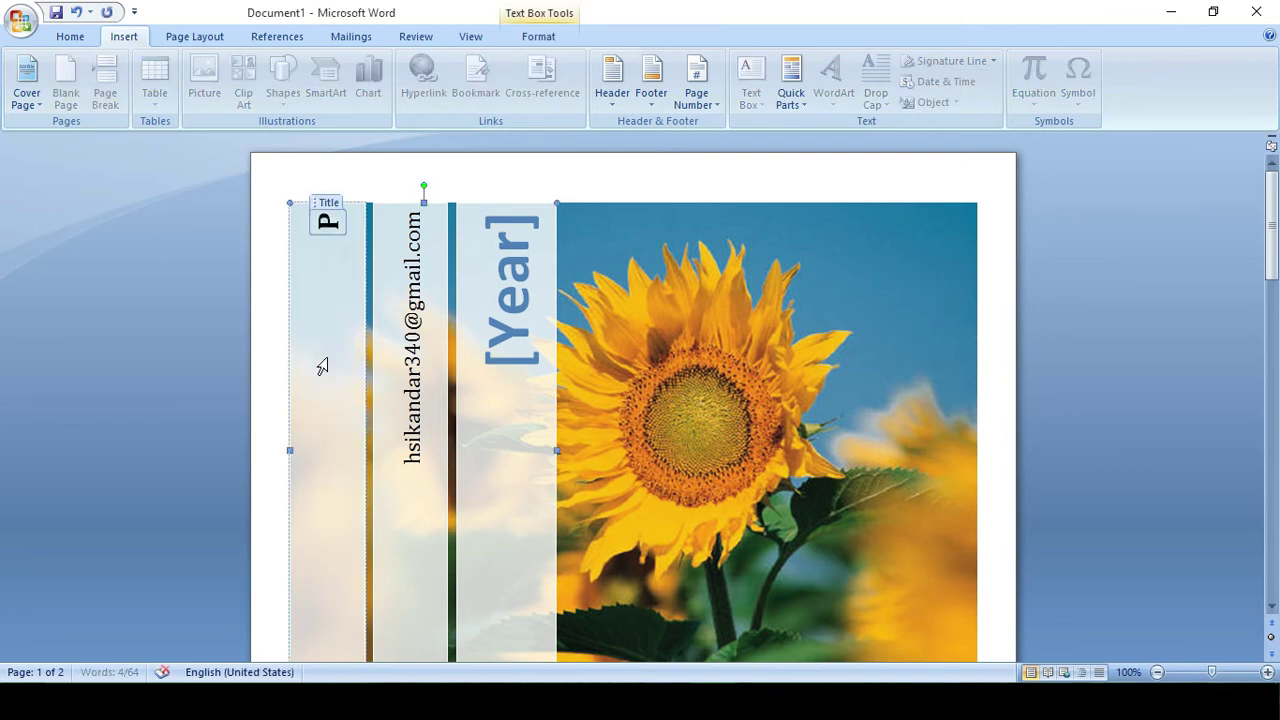
pyautogui.write('HYSICS')
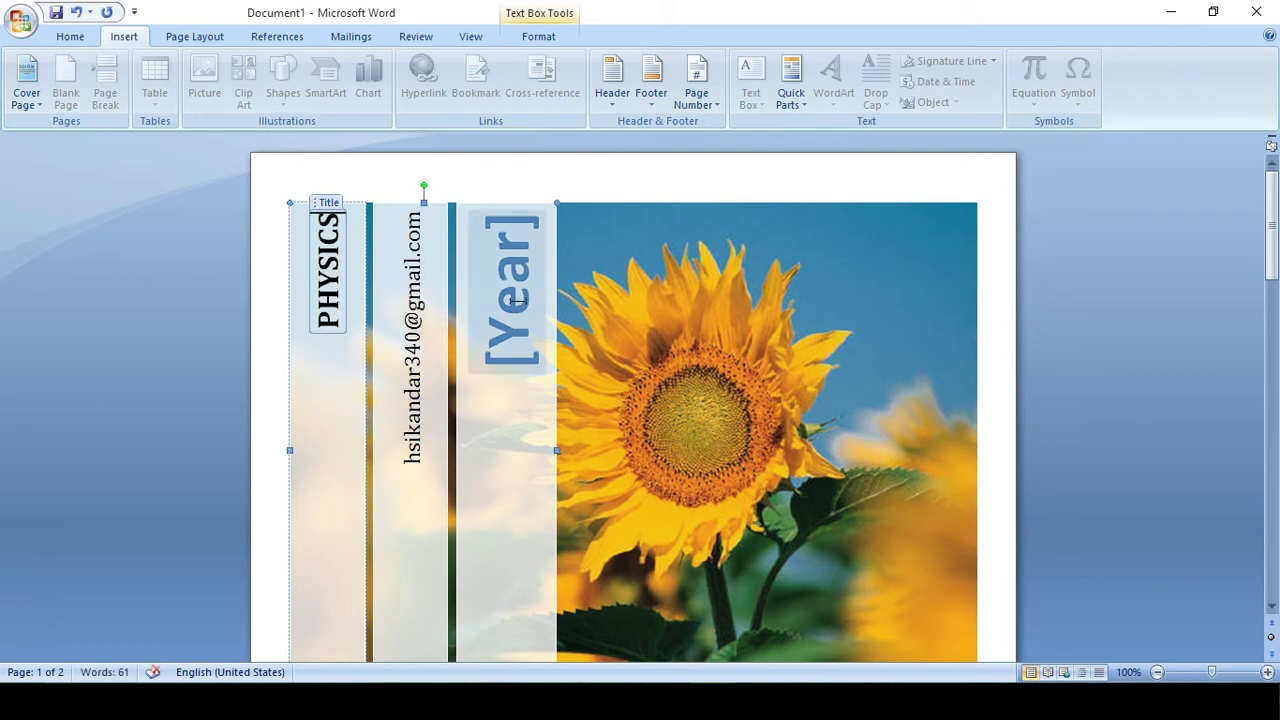
pyautogui.click(537, 310)
pyautogui.click(557, 293)
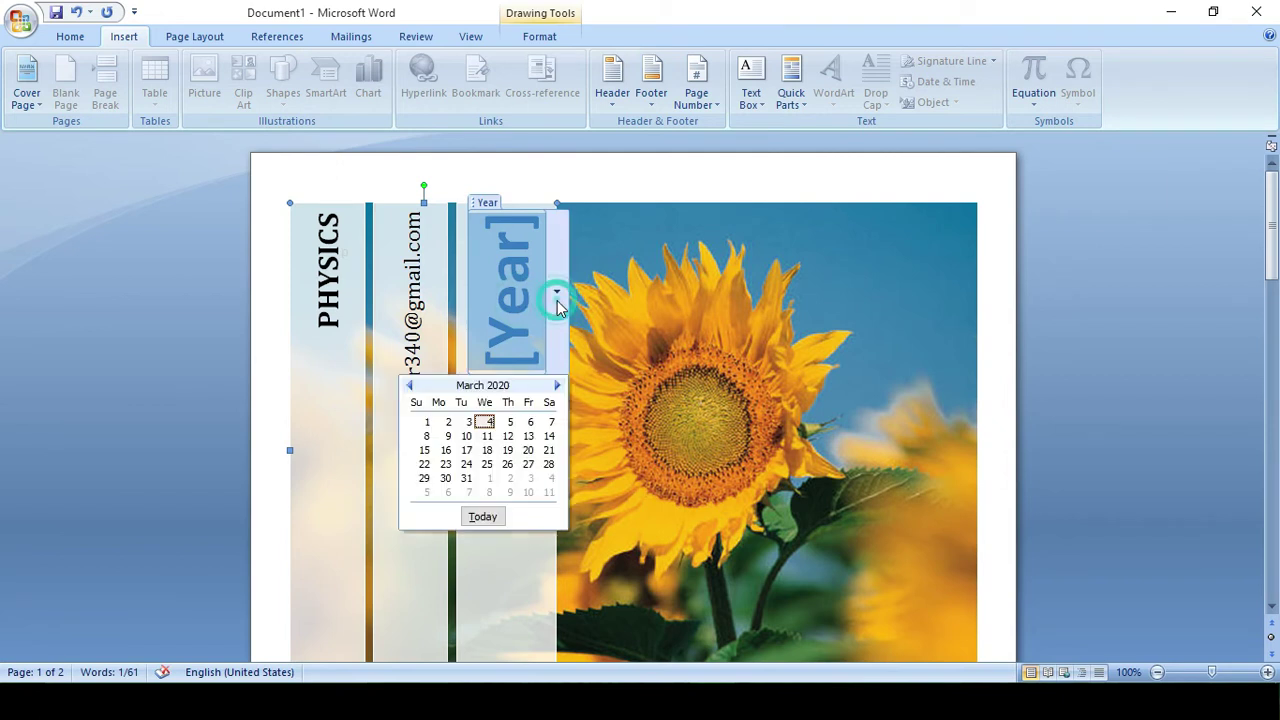
pyautogui.click(482, 517)
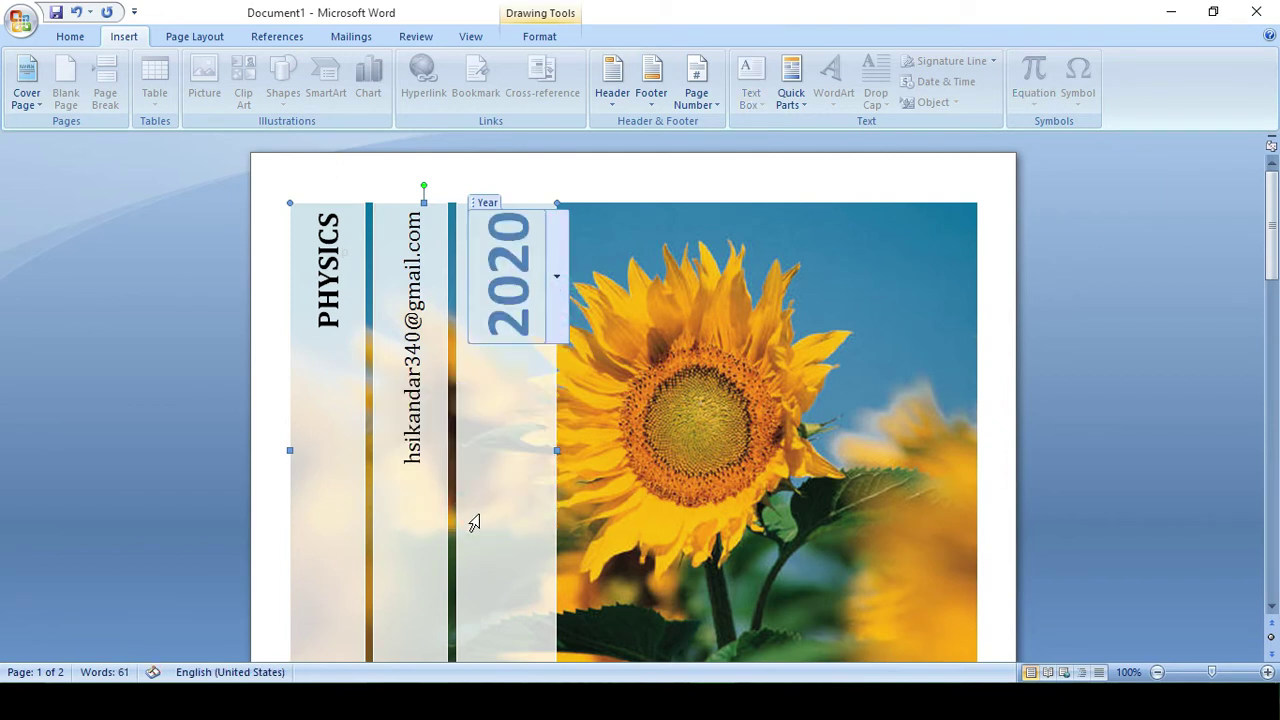
pyautogui.moveTo(1272, 248); pyautogui.dragTo(1272, 340)
# Fill in company name 'Jn sries', an address, phone and fax, then show Print Preview
pyautogui.click(744, 289)
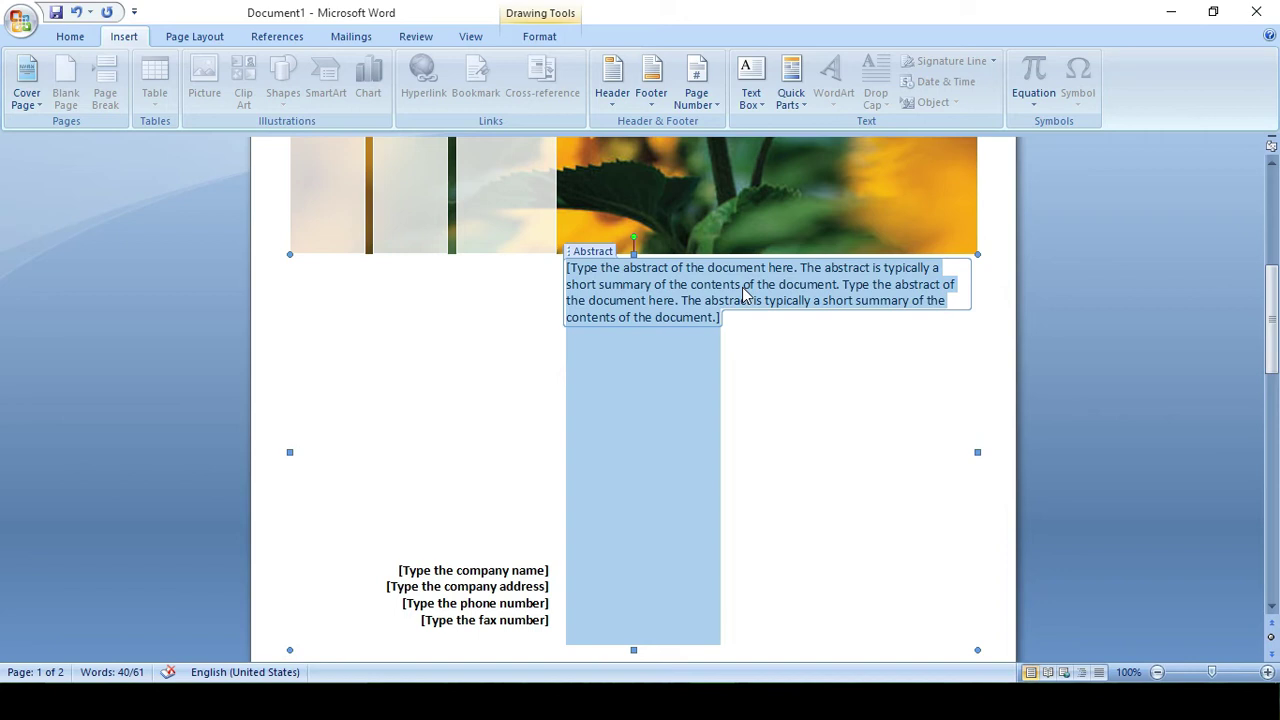
pyautogui.click(469, 568)
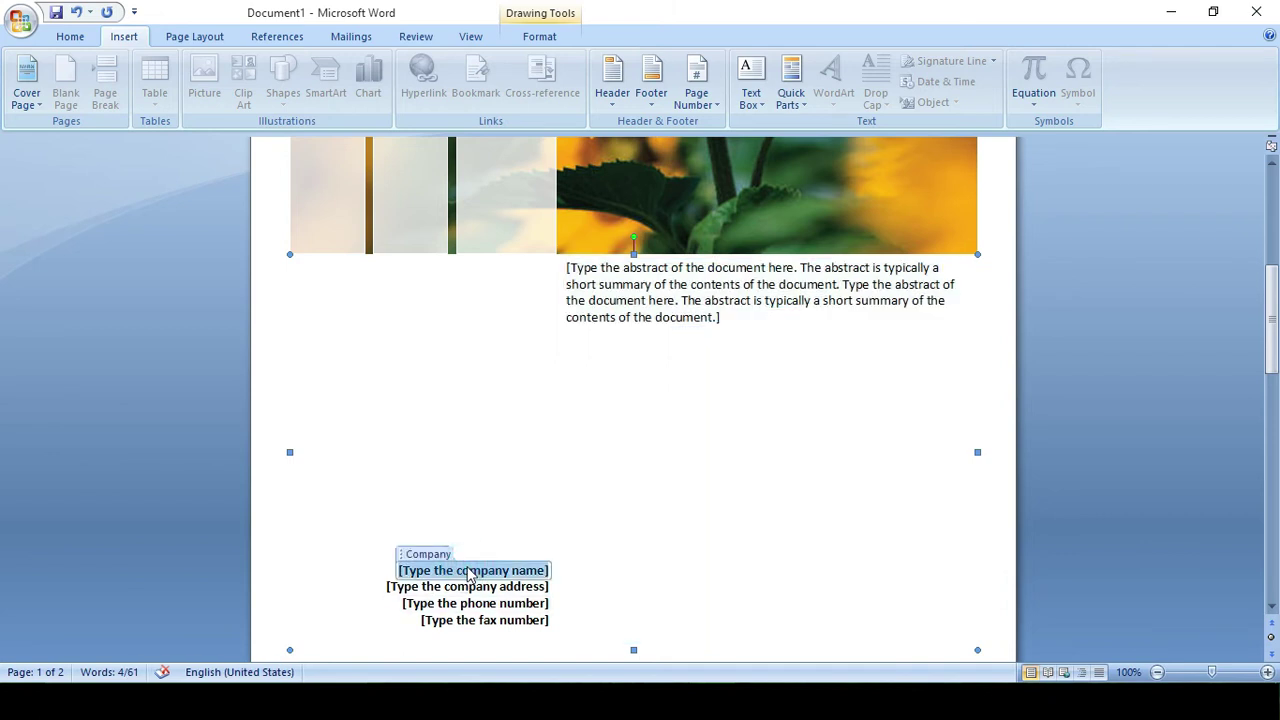
pyautogui.write('J')
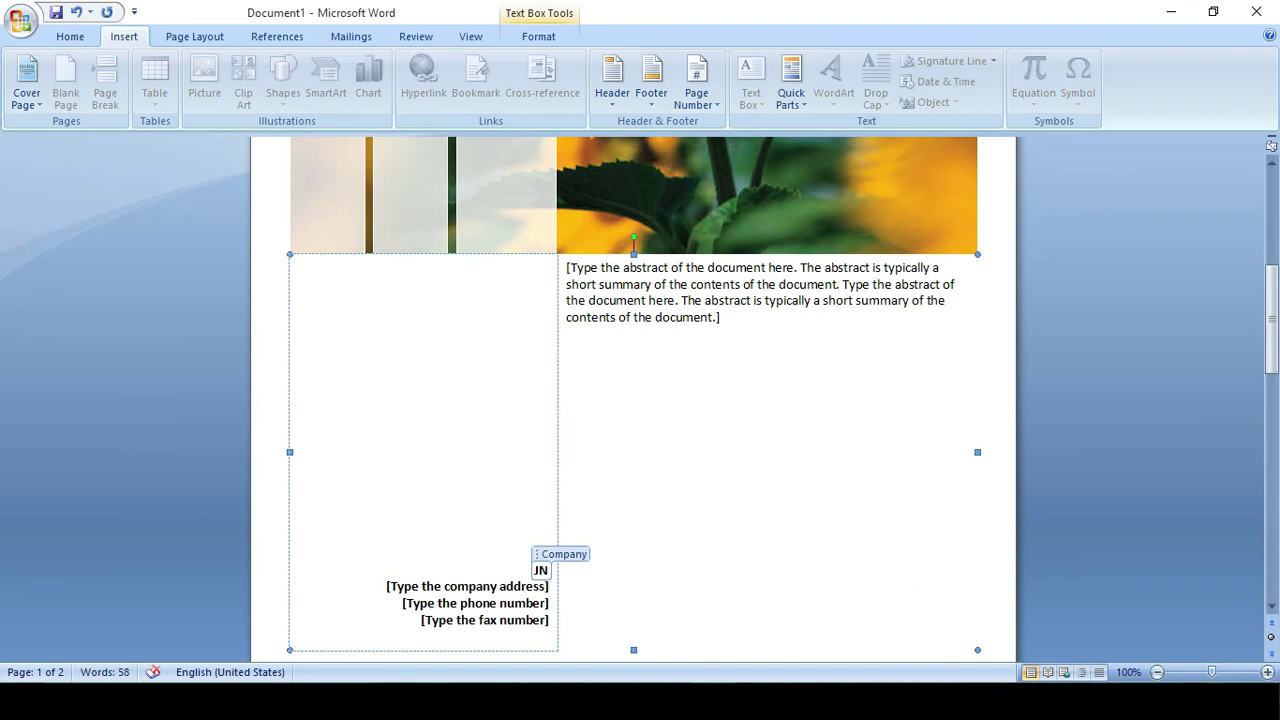
pyautogui.write('n sr')
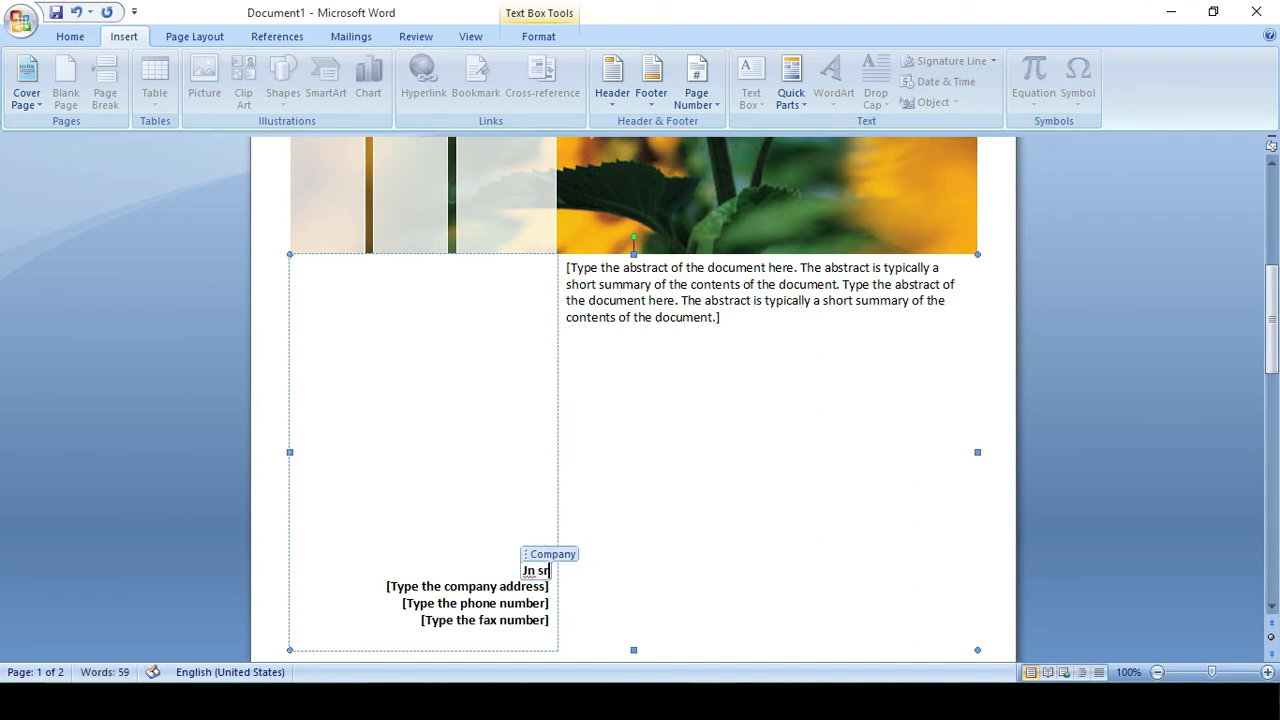
pyautogui.write('ies')
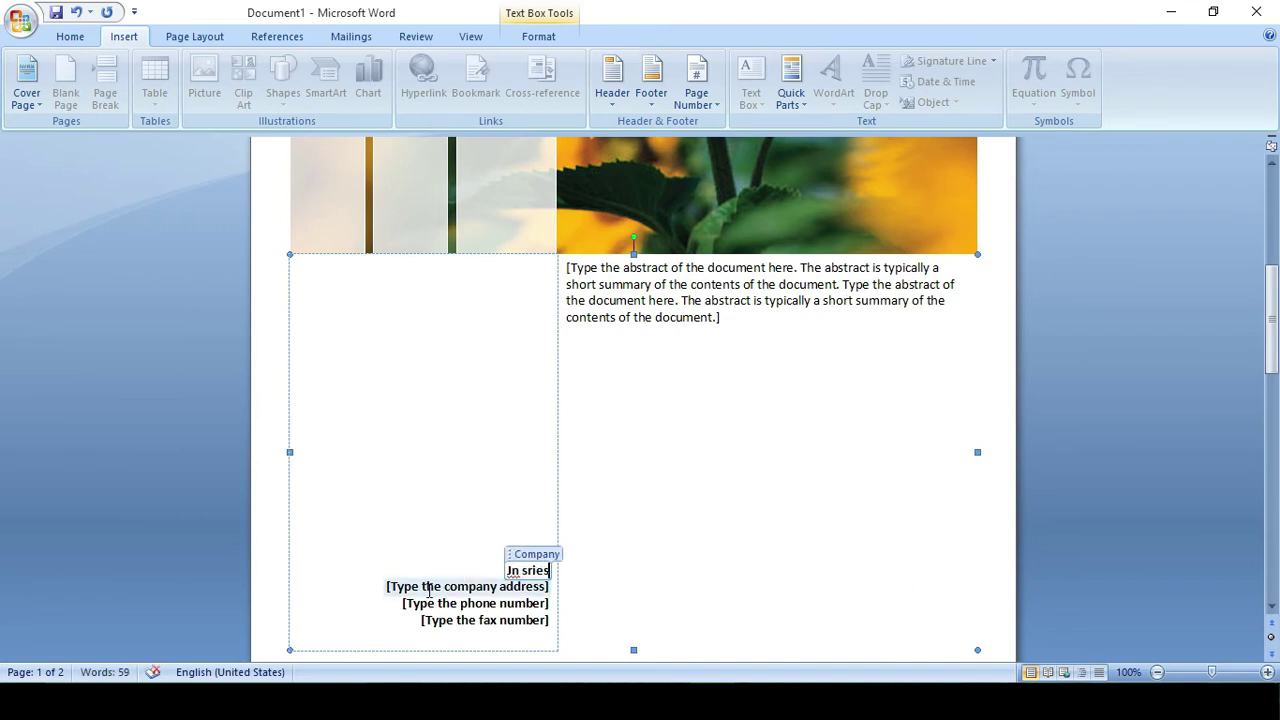
pyautogui.click(430, 590)
pyautogui.write('peshwar')
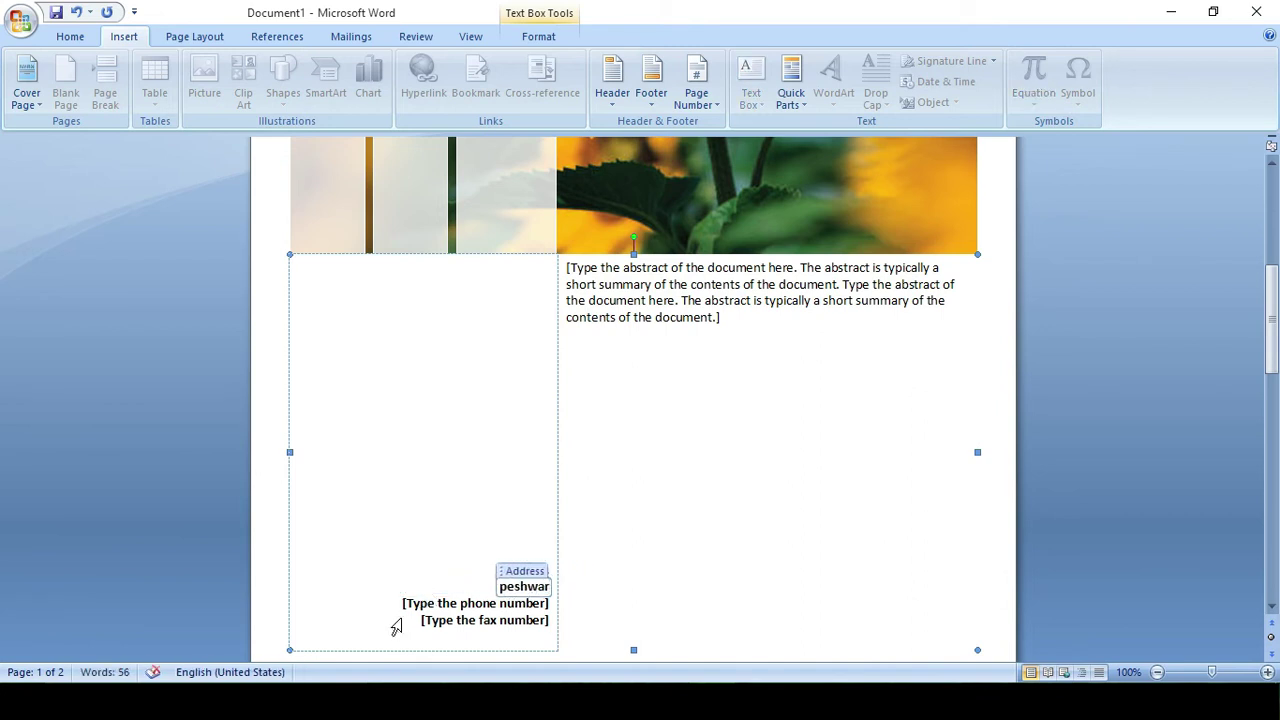
pyautogui.click(422, 606)
pyautogui.write('0908')
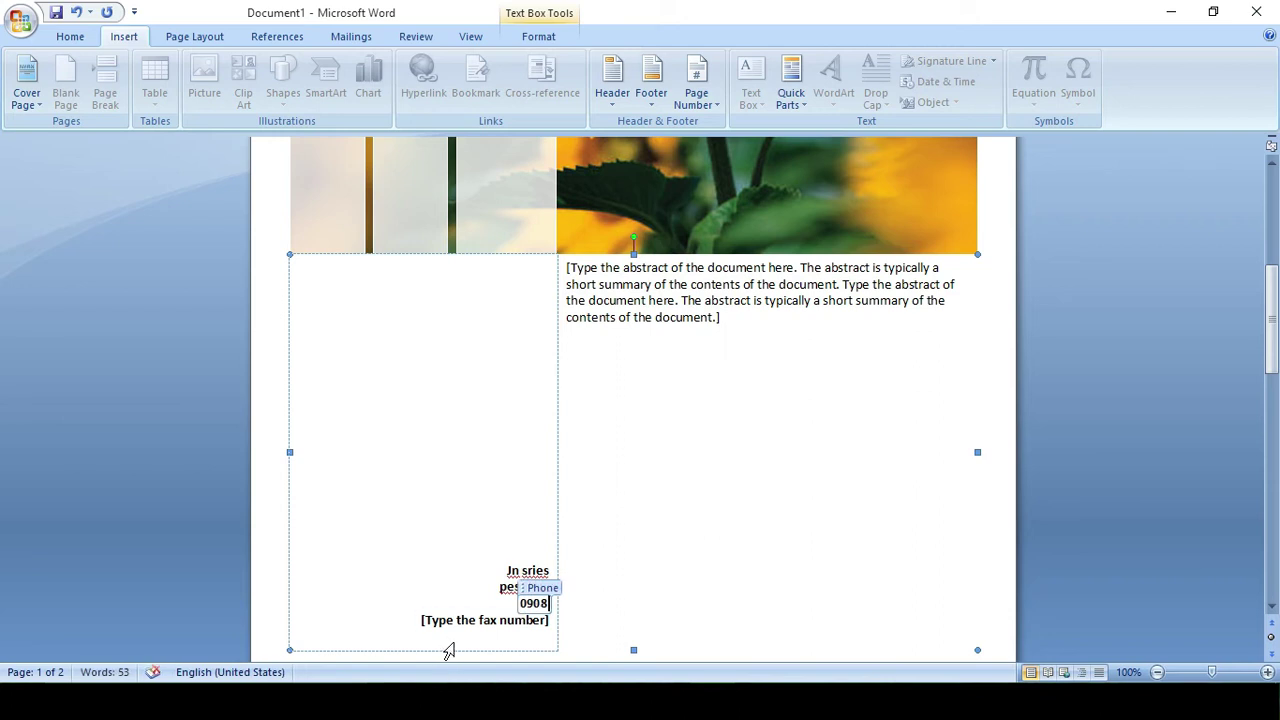
pyautogui.click(470, 620)
pyautogui.write('hh')
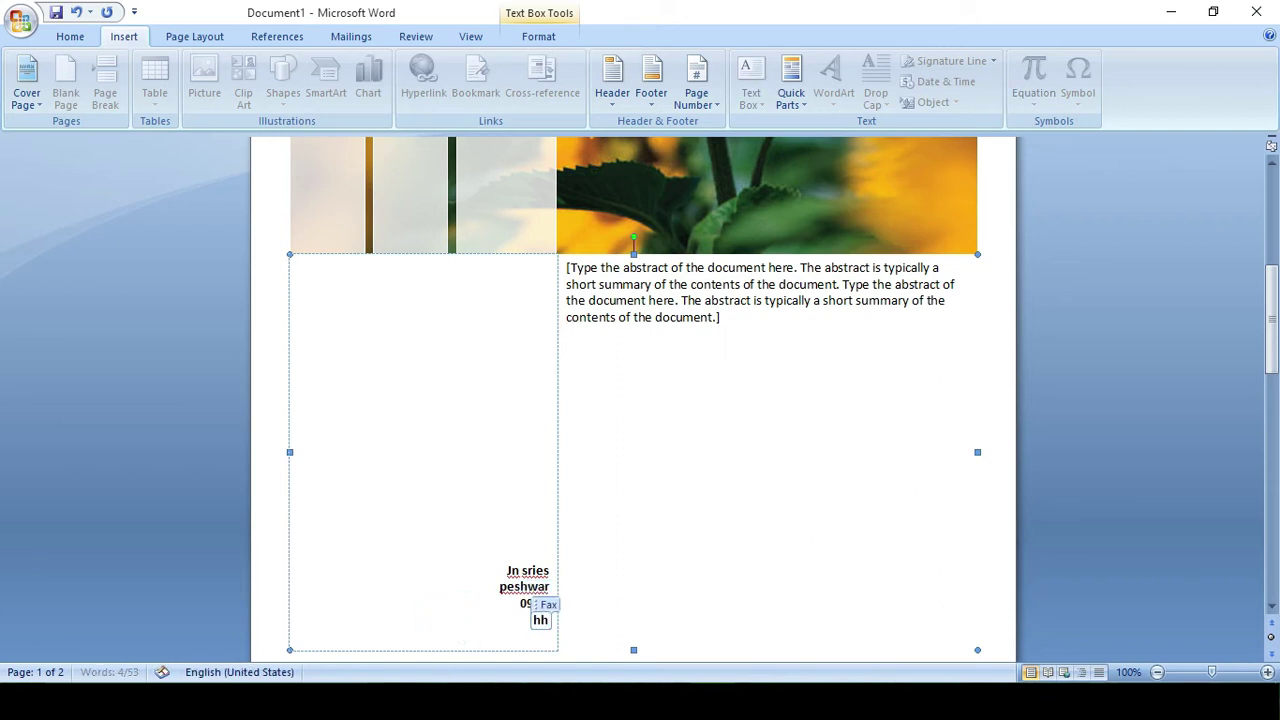
pyautogui.hotkey('ctrl', 'F2')
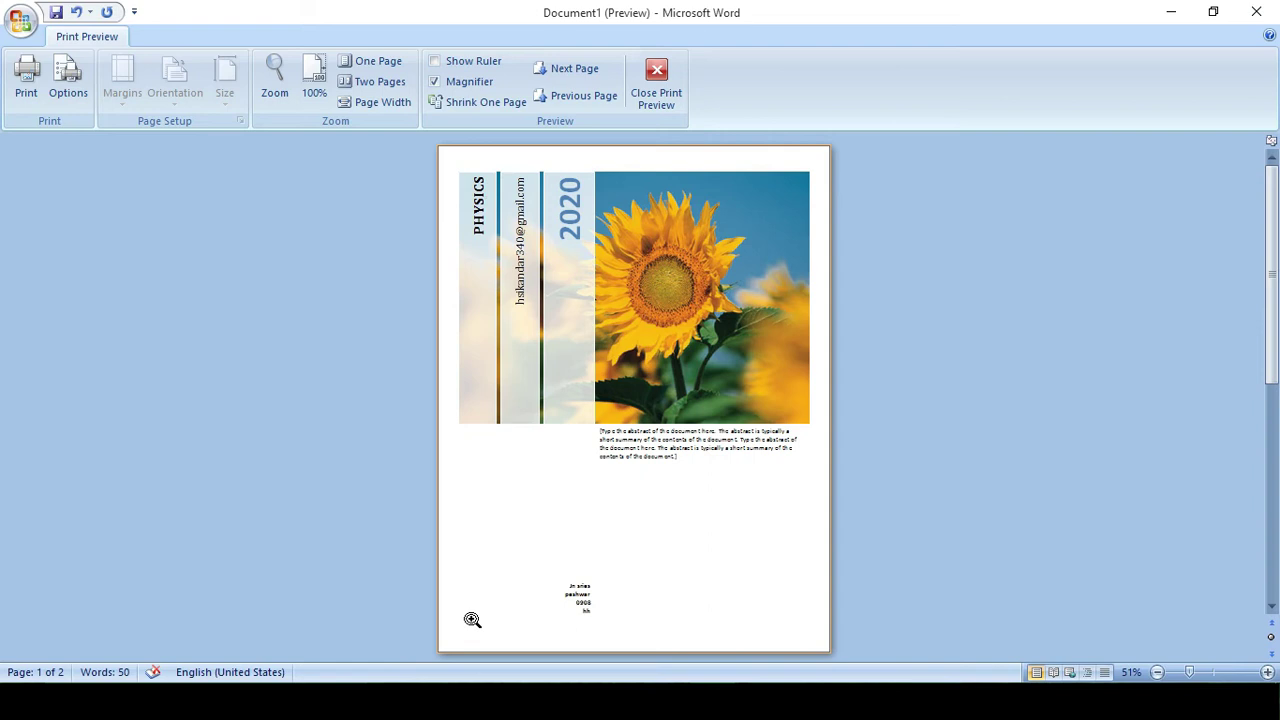
# Close Print Preview to return to editing the cover page and blank page
pyautogui.click(658, 95)
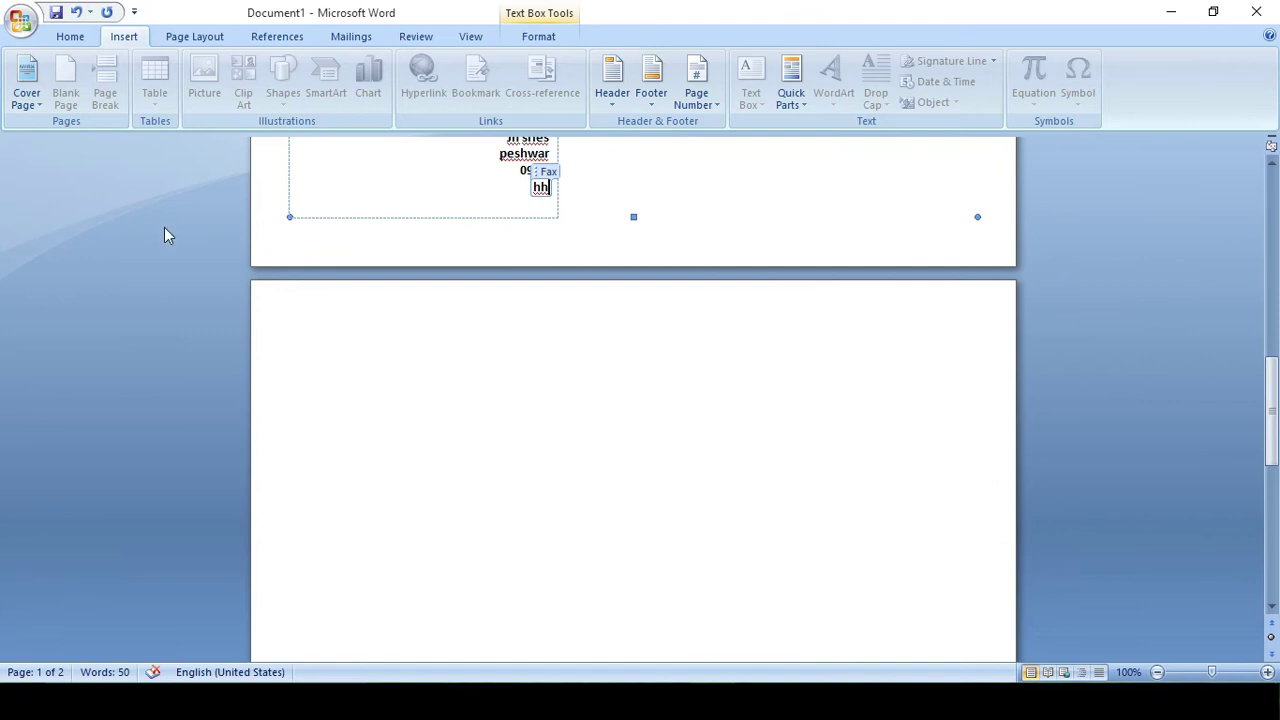
# Remove the Exposure cover page, leaving a single blank page
pyautogui.click(30, 97)
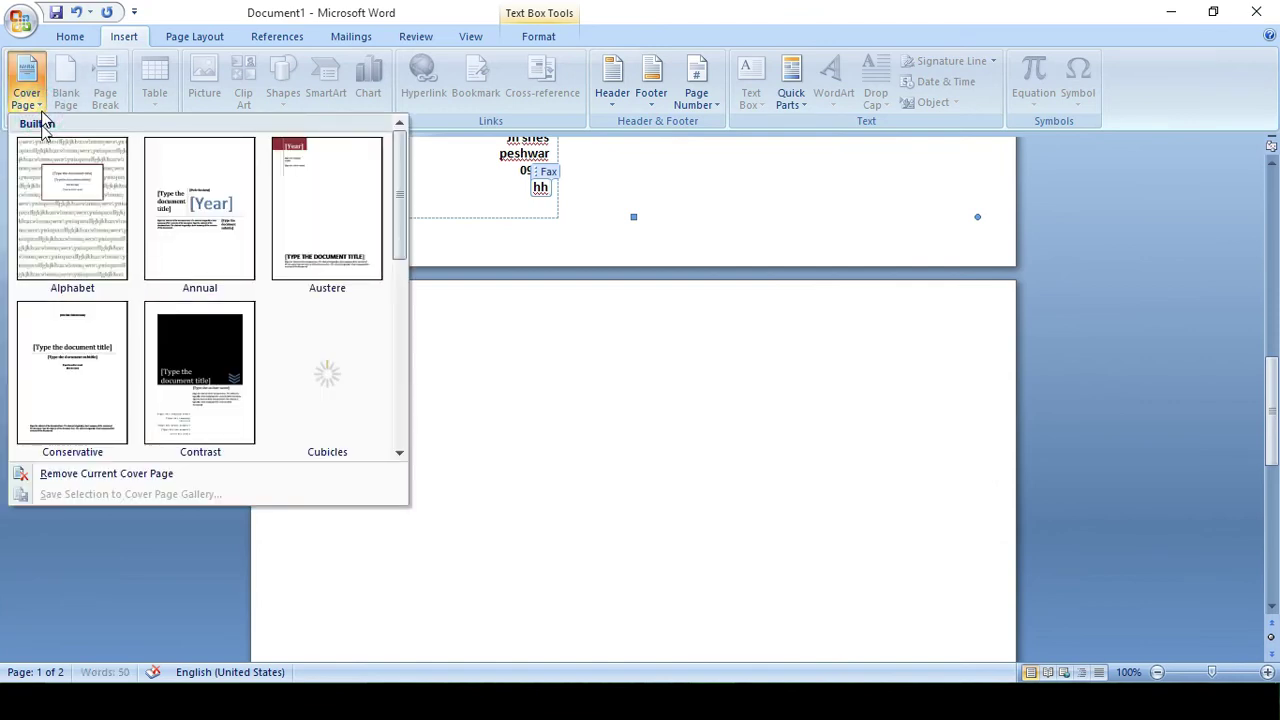
pyautogui.click(94, 473)
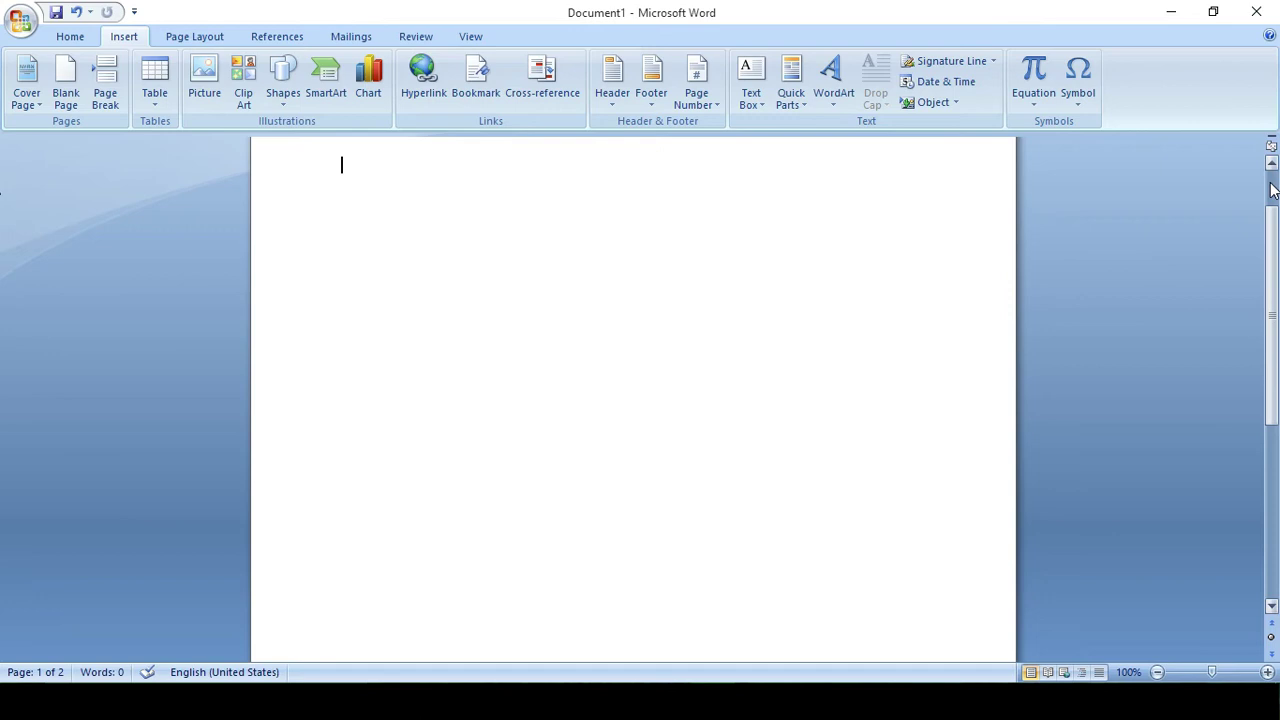
pyautogui.scroll(2, 1272, 190)
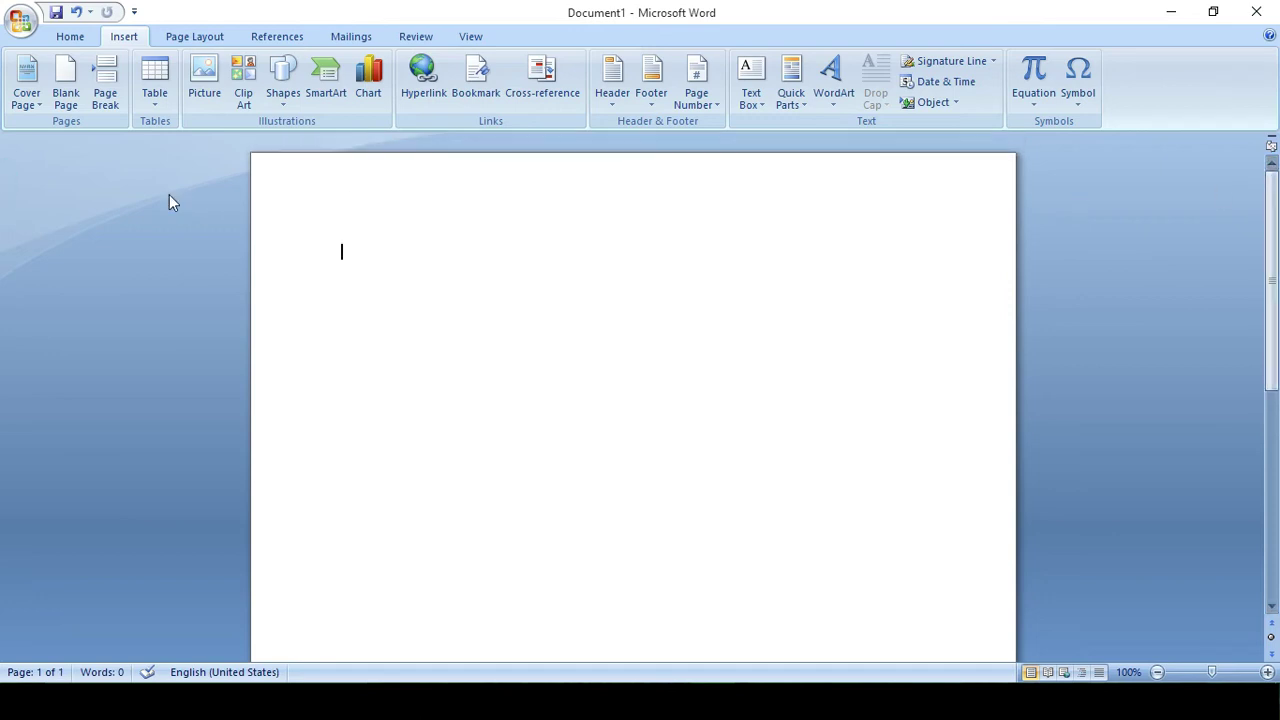
pyautogui.click(65, 85)
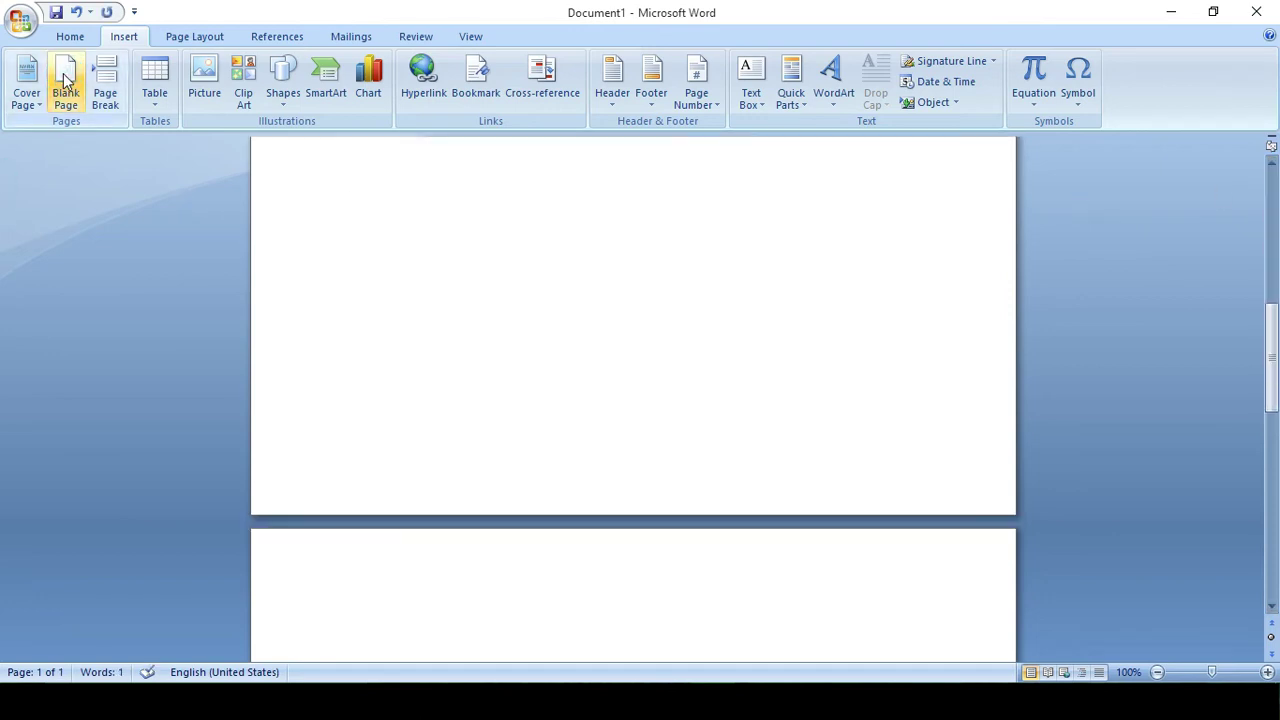
pyautogui.click(65, 85)
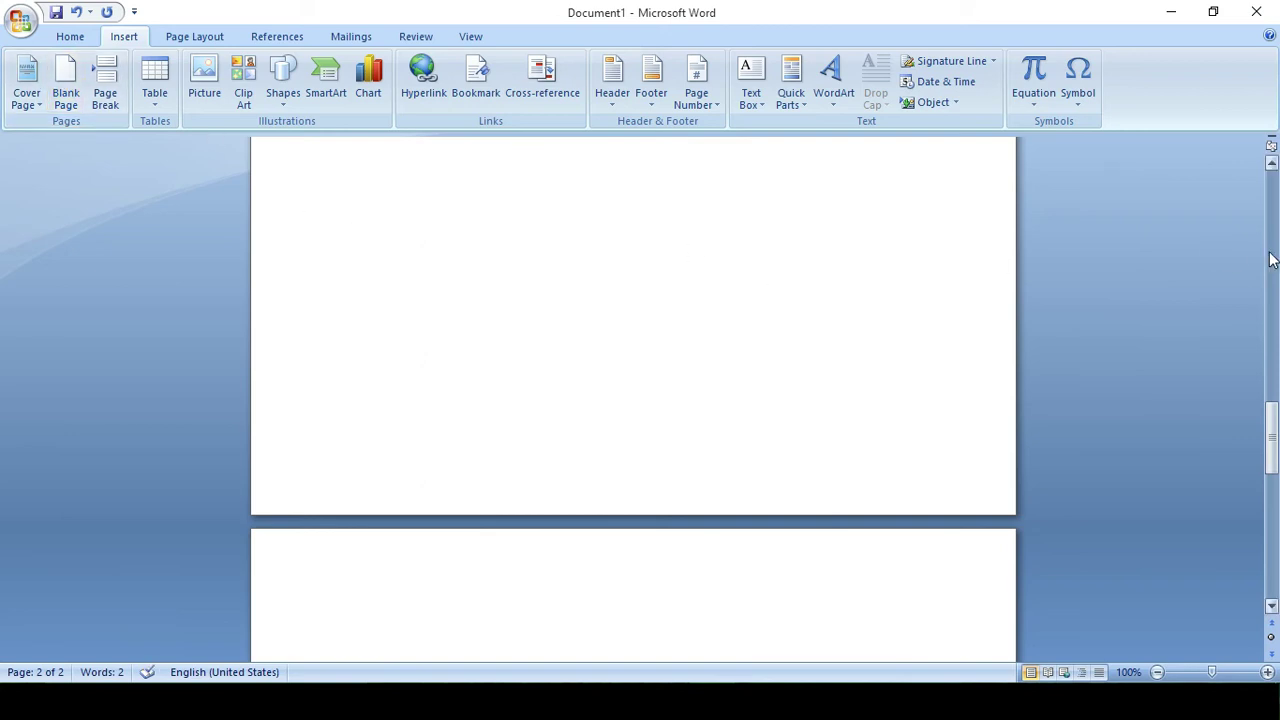
pyautogui.hotkey('ctrl', 'z')
pyautogui.hotkey('ctrl', 'z')
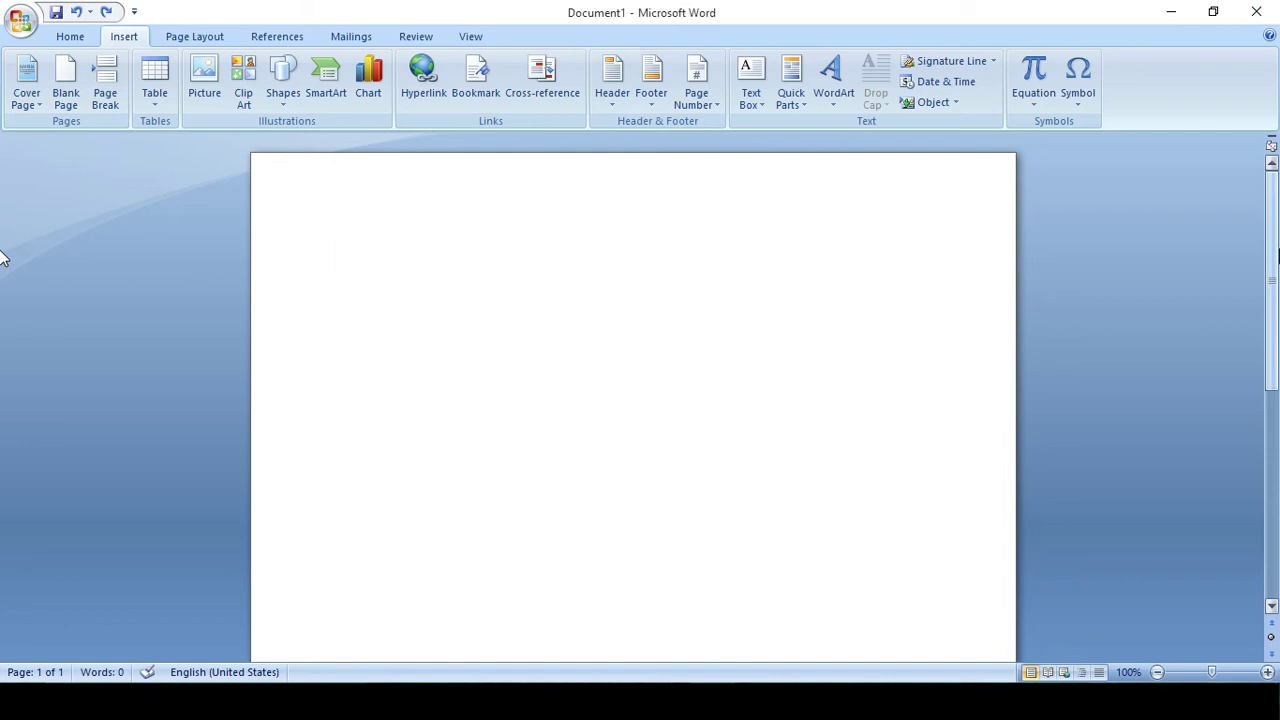
# Generate sample paragraphs with =rand(), add a page break after the first paragraph, then remove it
pyautogui.write('=r')
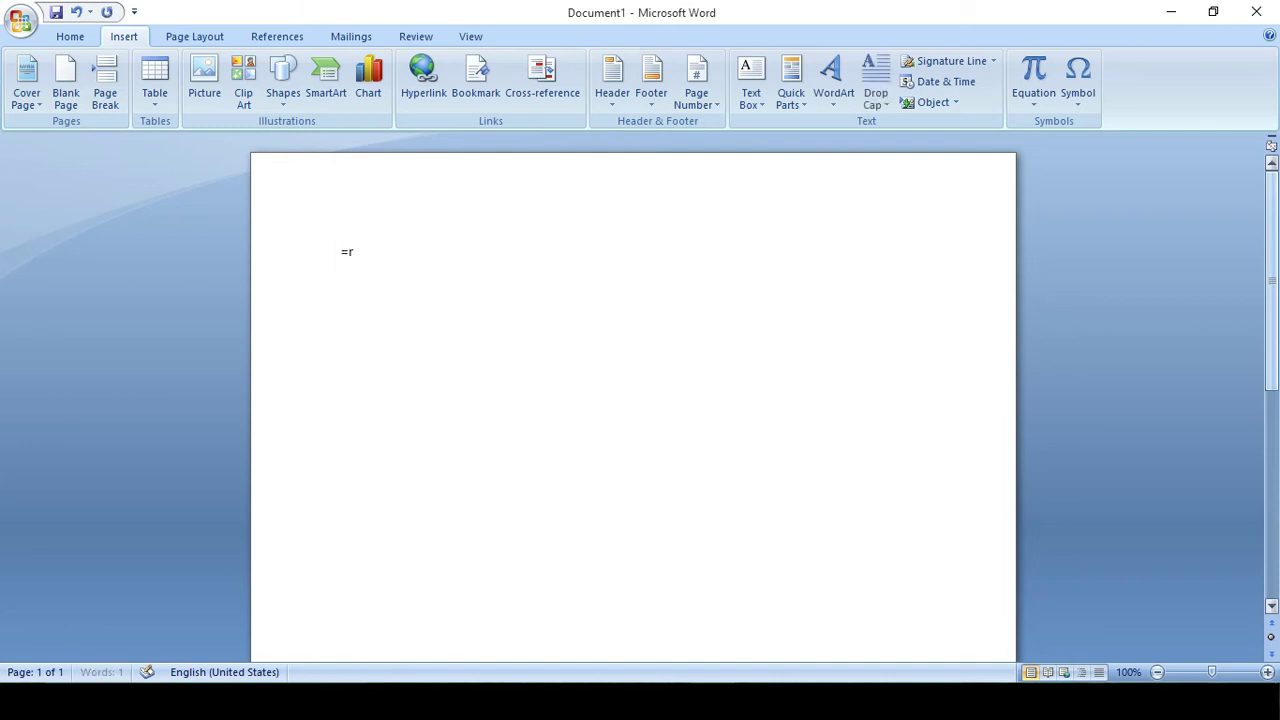
pyautogui.write('and()')
pyautogui.press('Return')
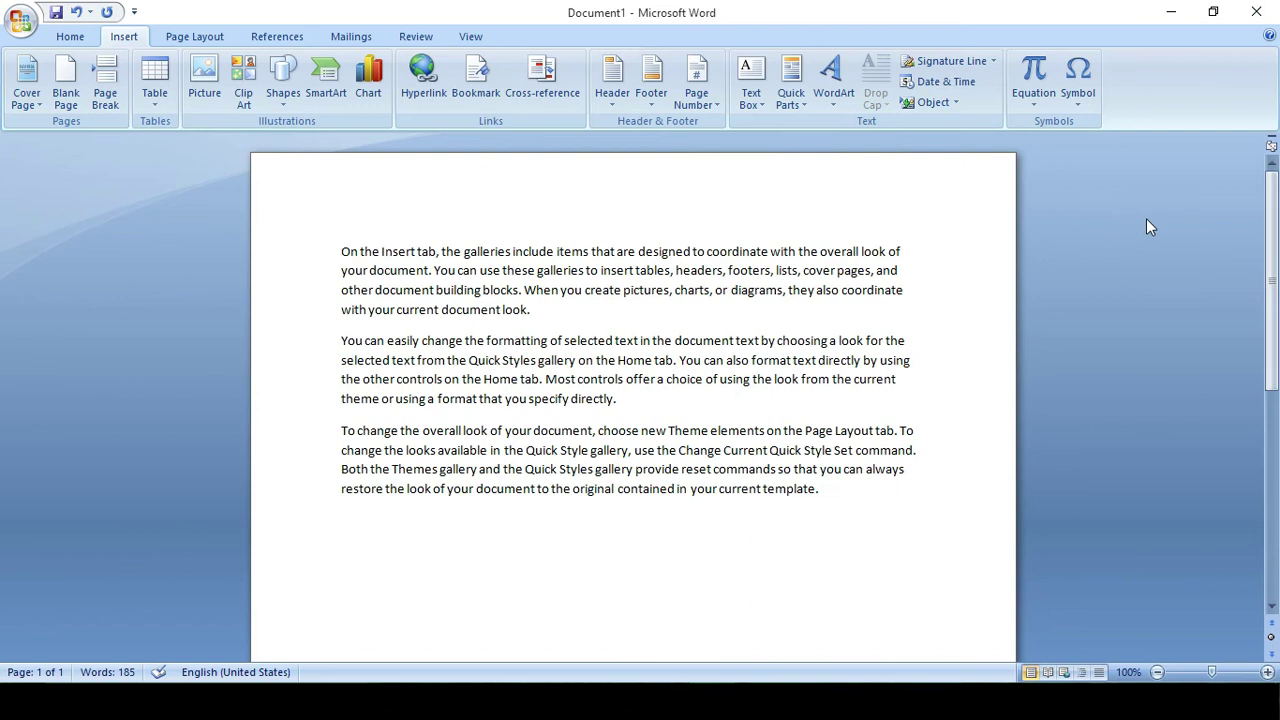
pyautogui.click(546, 312)
pyautogui.hotkey('ctrl', 'Return')
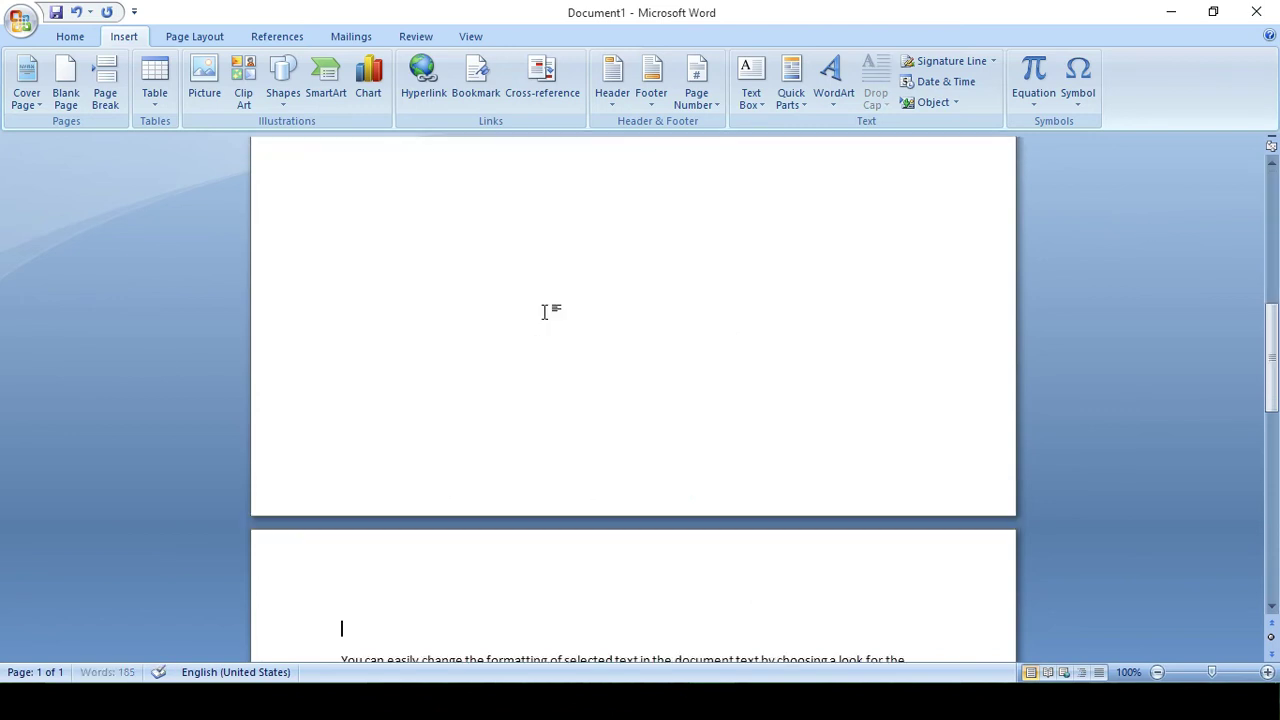
pyautogui.scroll(8, 2, 227)
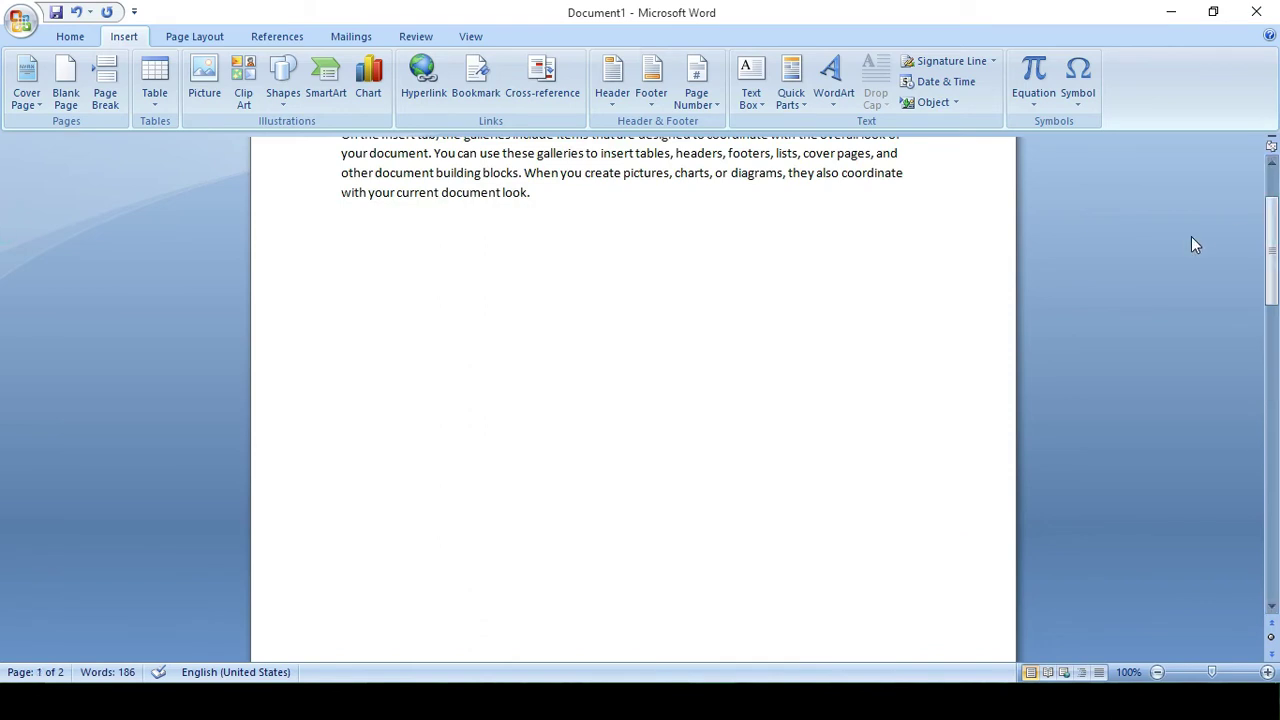
pyautogui.press('BackSpace')
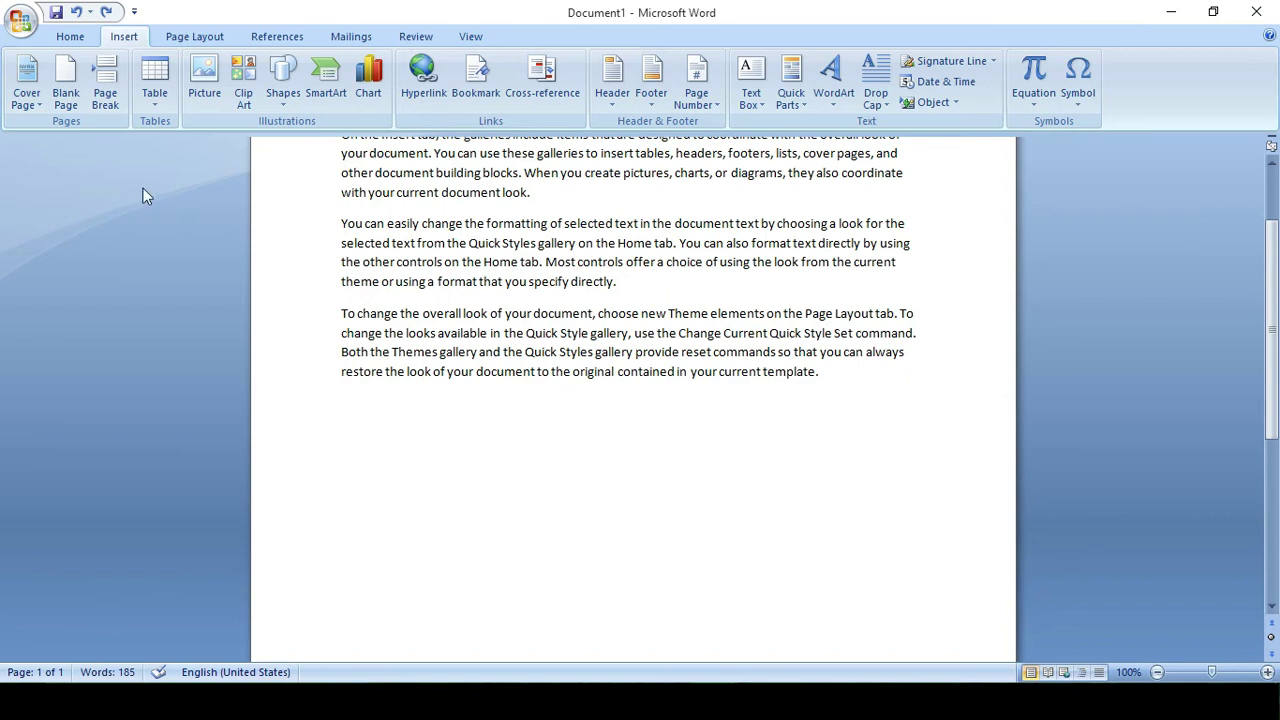
# Push the later paragraphs onto page 2 with a page break, then open the Table grid
pyautogui.click(119, 98)
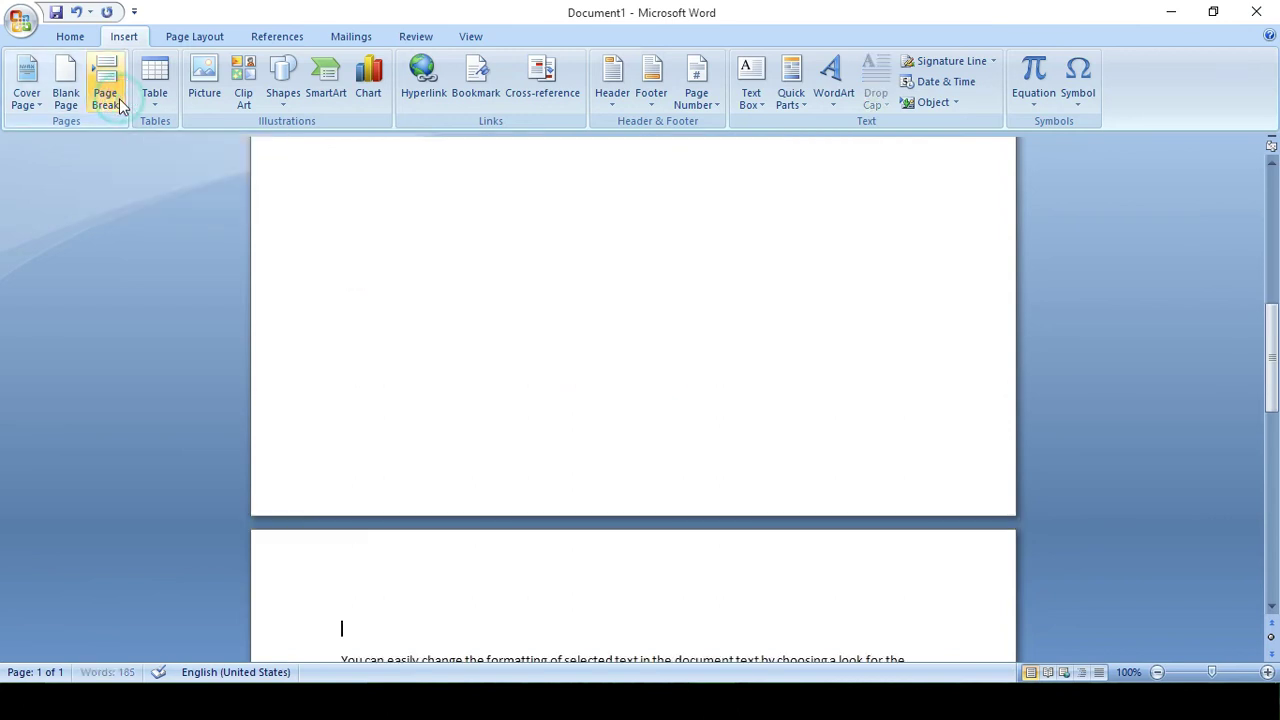
pyautogui.scroll(-9, 3, 200)
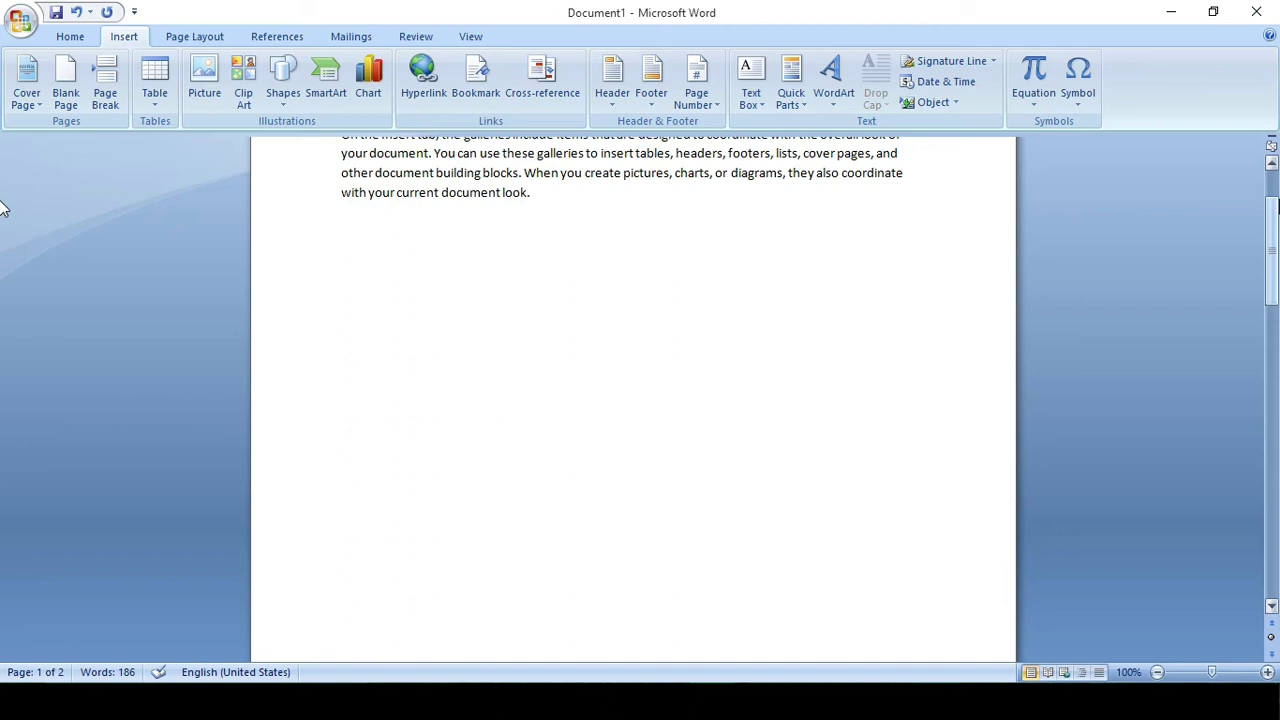
pyautogui.hotkey('ctrl', 'a')
pyautogui.hotkey('ctrl', 'z')
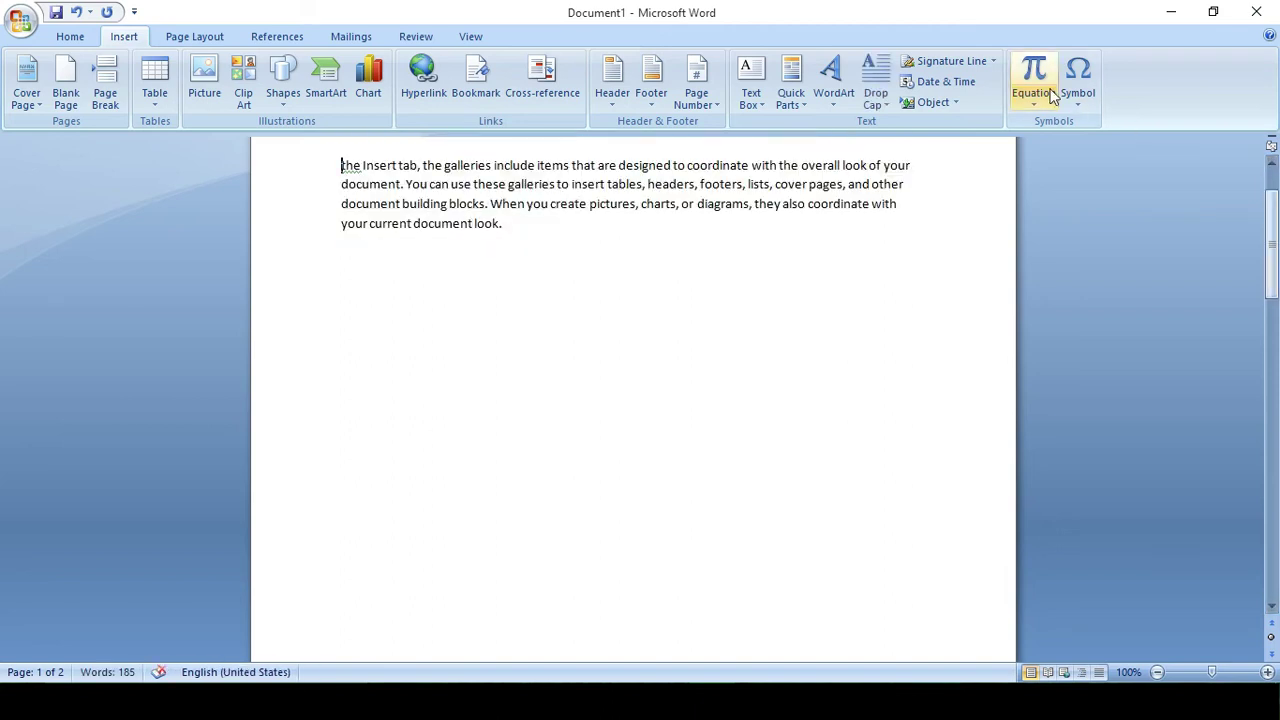
pyautogui.click(152, 104)
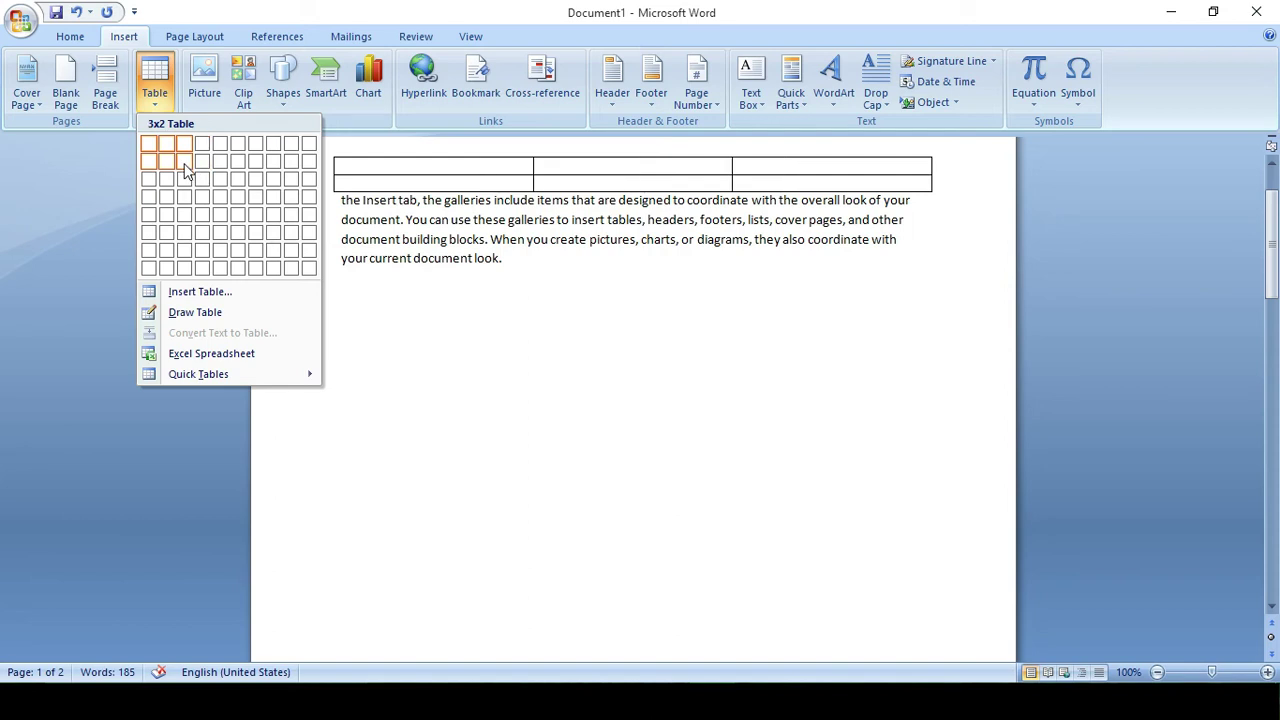
# Insert a 3x2 table headed Name, Add, Salary, fill a row with a name, address and 25t, and add rows
pyautogui.click(180, 163)
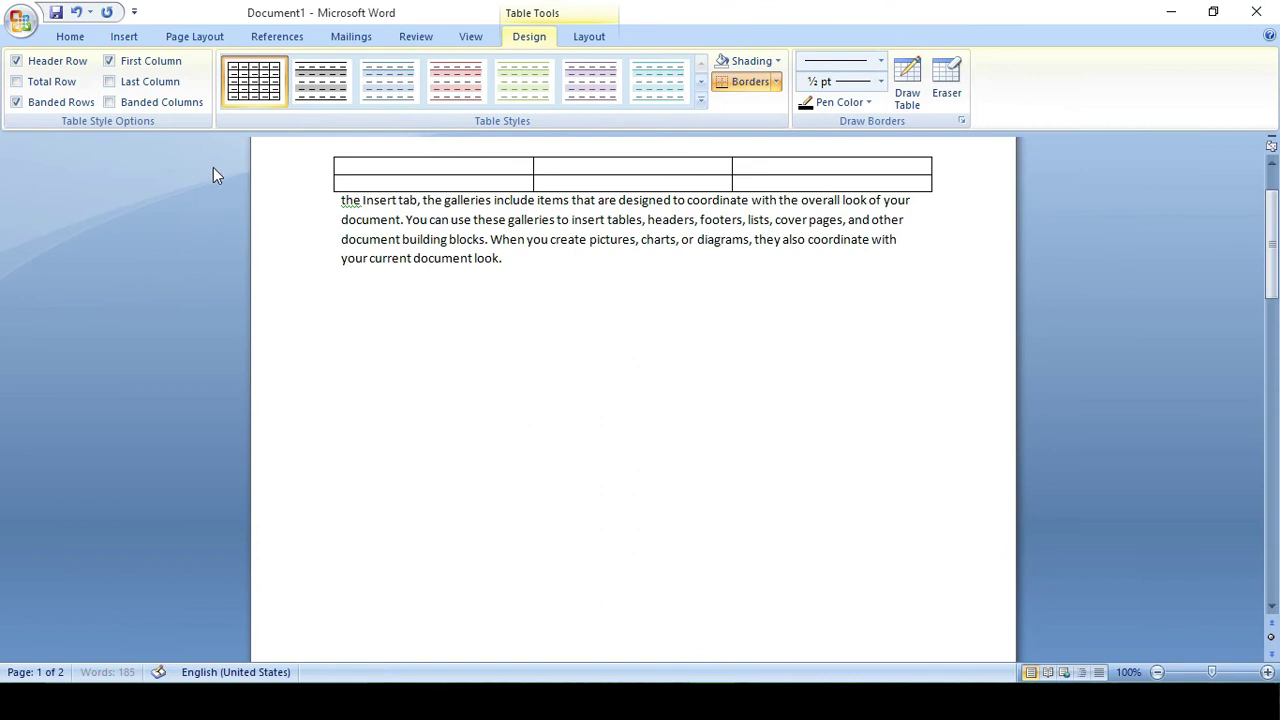
pyautogui.write('Name')
pyautogui.press('Tab')
pyautogui.write('add')
pyautogui.press('Tab')
pyautogui.write('salary')
pyautogui.write('asad ')
pyautogui.write('peshwar')
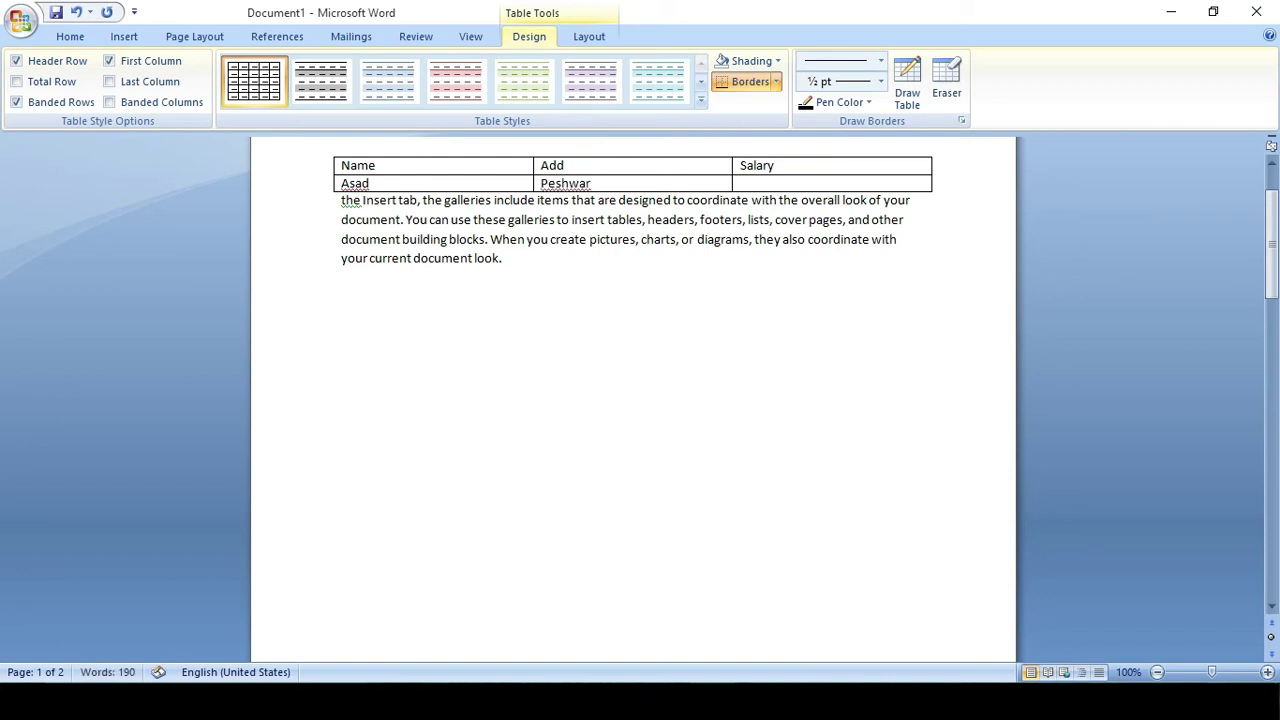
pyautogui.click(741, 183)
pyautogui.write('25t')
pyautogui.press('Tab')
pyautogui.press('Tab')
pyautogui.press('Tab')
pyautogui.press('Tab')
pyautogui.press('Tab')
pyautogui.press('Tab')
pyautogui.press('Tab')
pyautogui.press('Tab')
pyautogui.press('Tab')
pyautogui.press('Tab')
pyautogui.press('Tab')
pyautogui.press('Tab')
pyautogui.press('Tab')
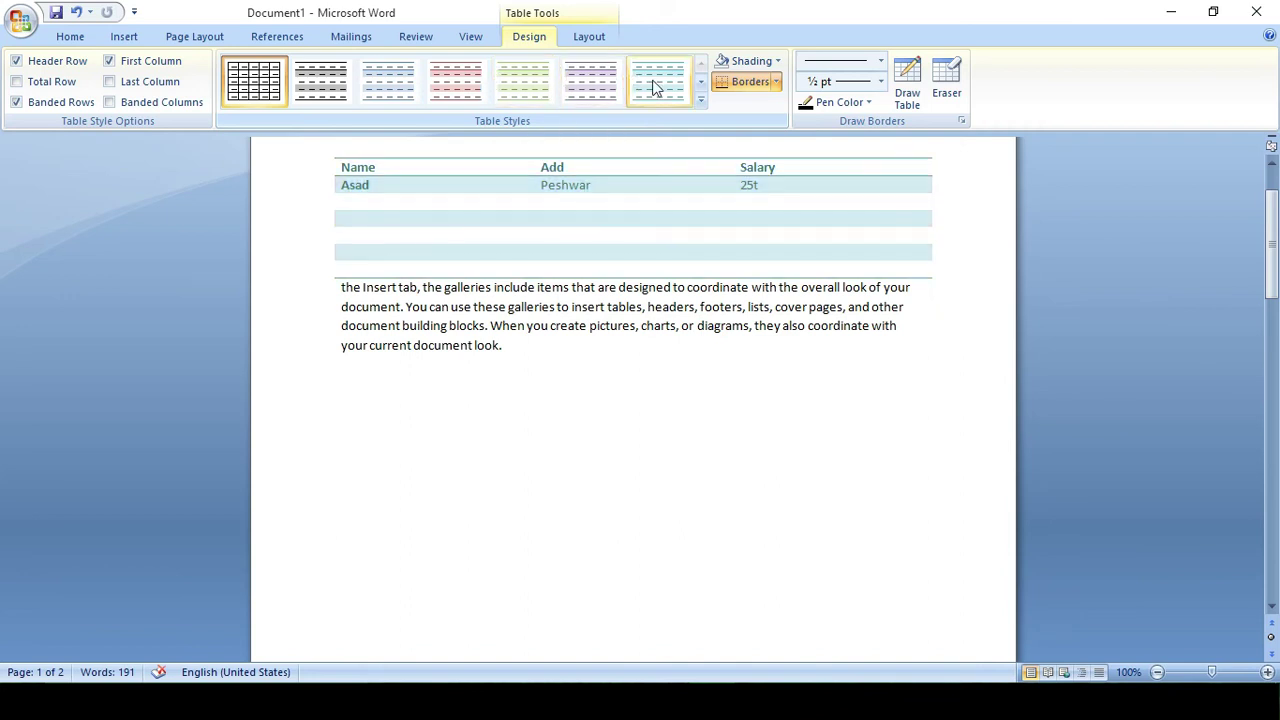
# Apply the Light Shading table style and toggle the Header Row and Total Row options
pyautogui.click(335, 96)
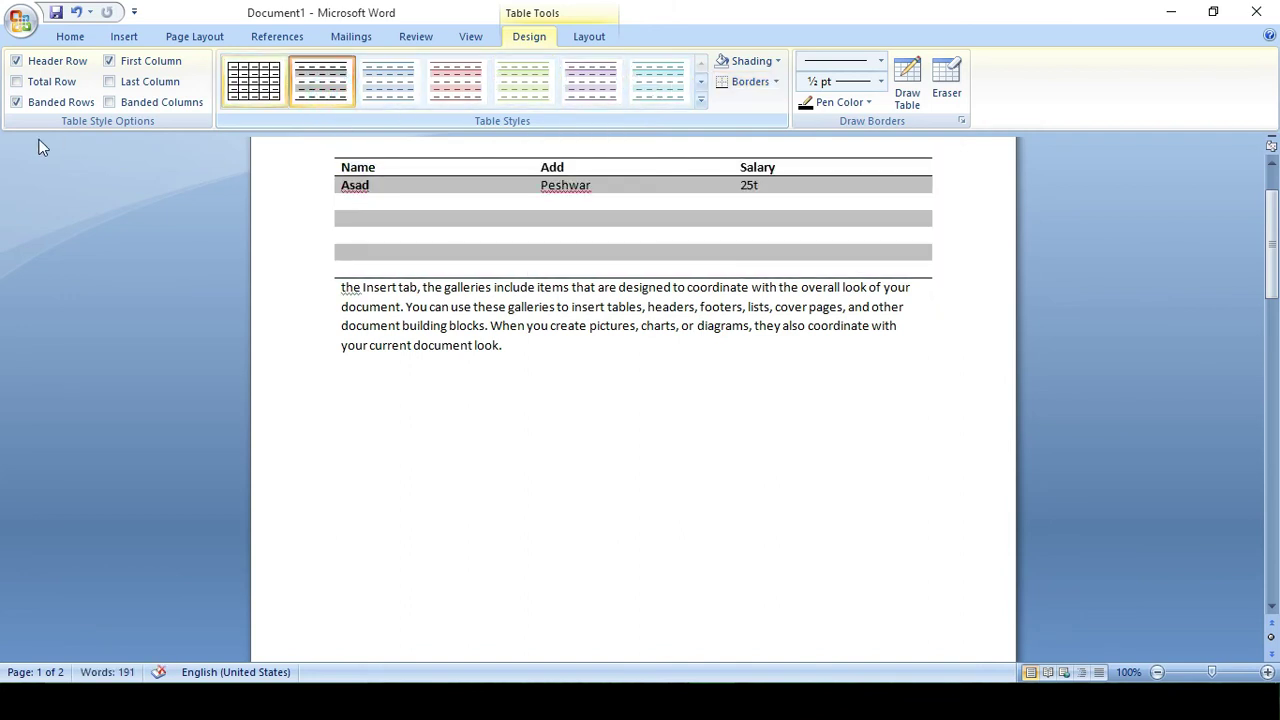
pyautogui.click(22, 64)
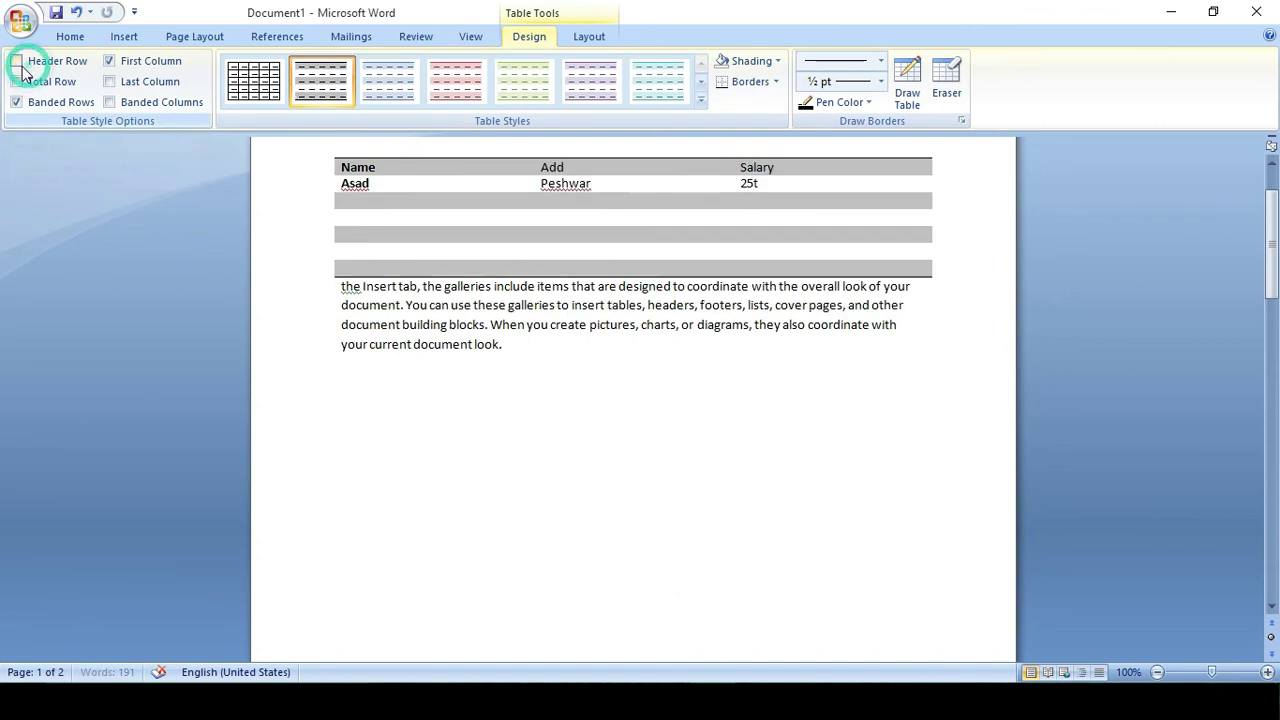
pyautogui.click(22, 64)
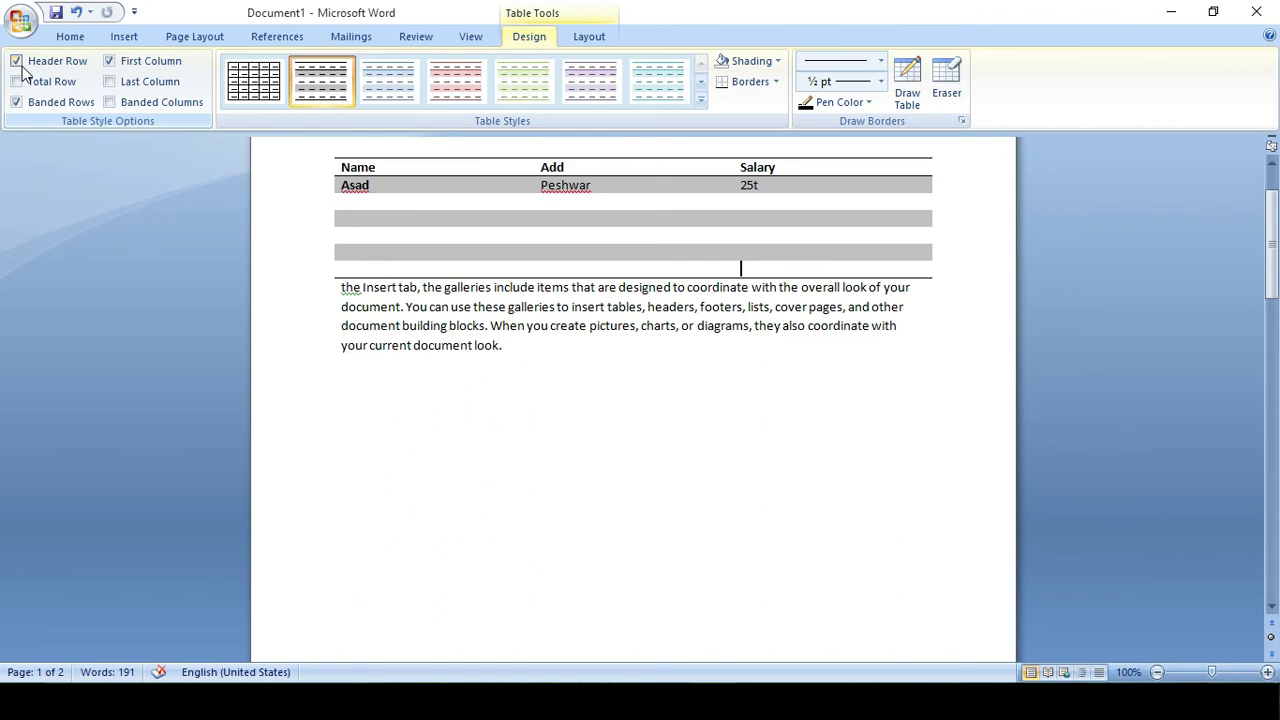
pyautogui.click(16, 61)
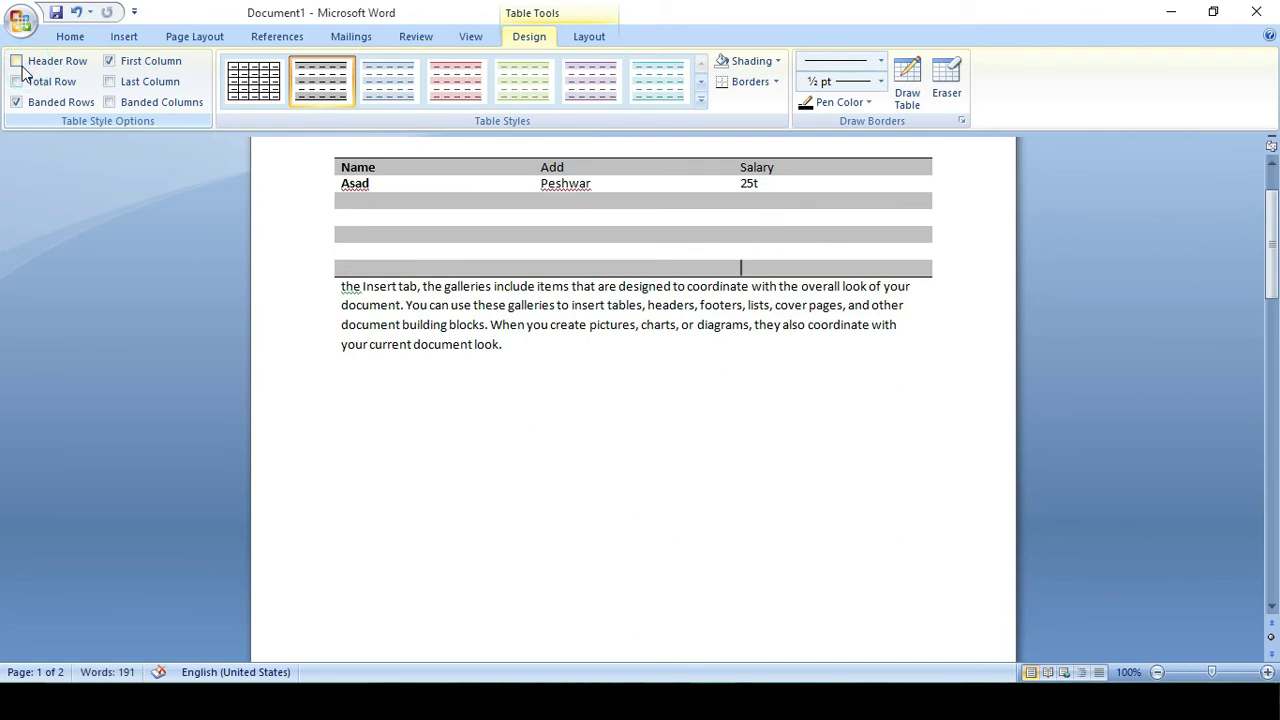
pyautogui.click(22, 67)
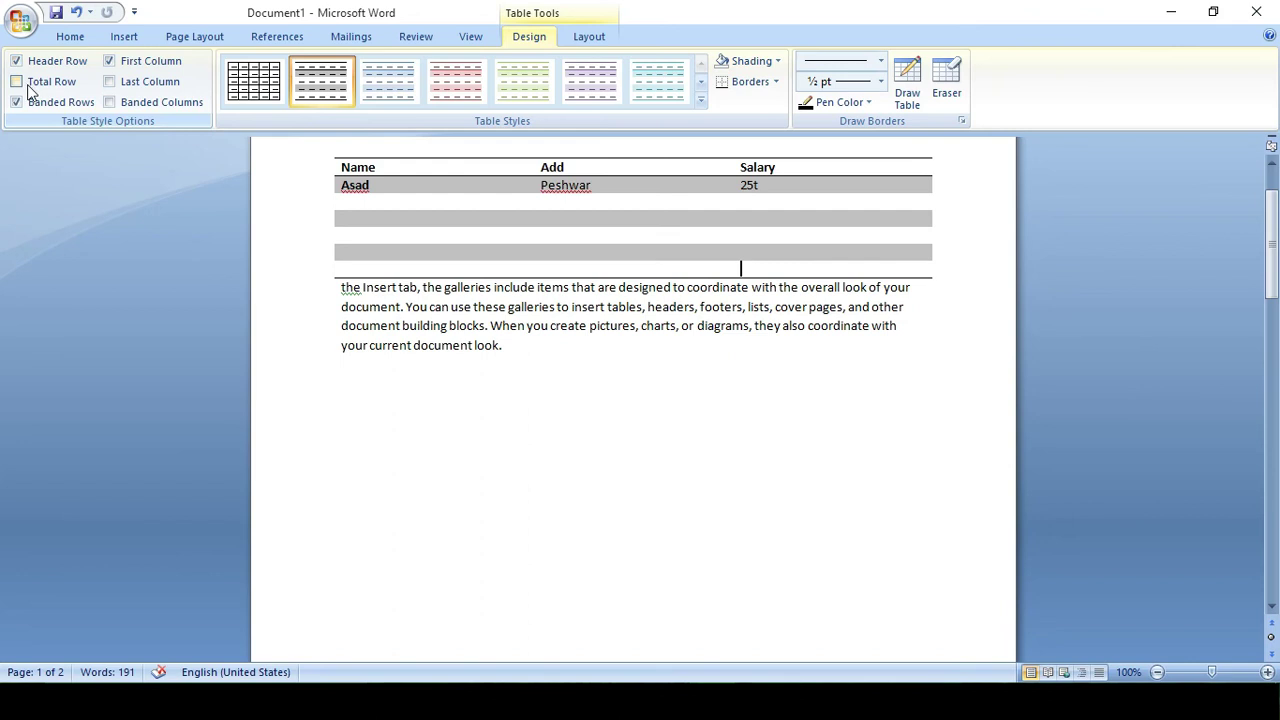
pyautogui.click(29, 88)
pyautogui.click(29, 88)
# Enter 'total' and 90000 in the table's last row
pyautogui.write('90000')
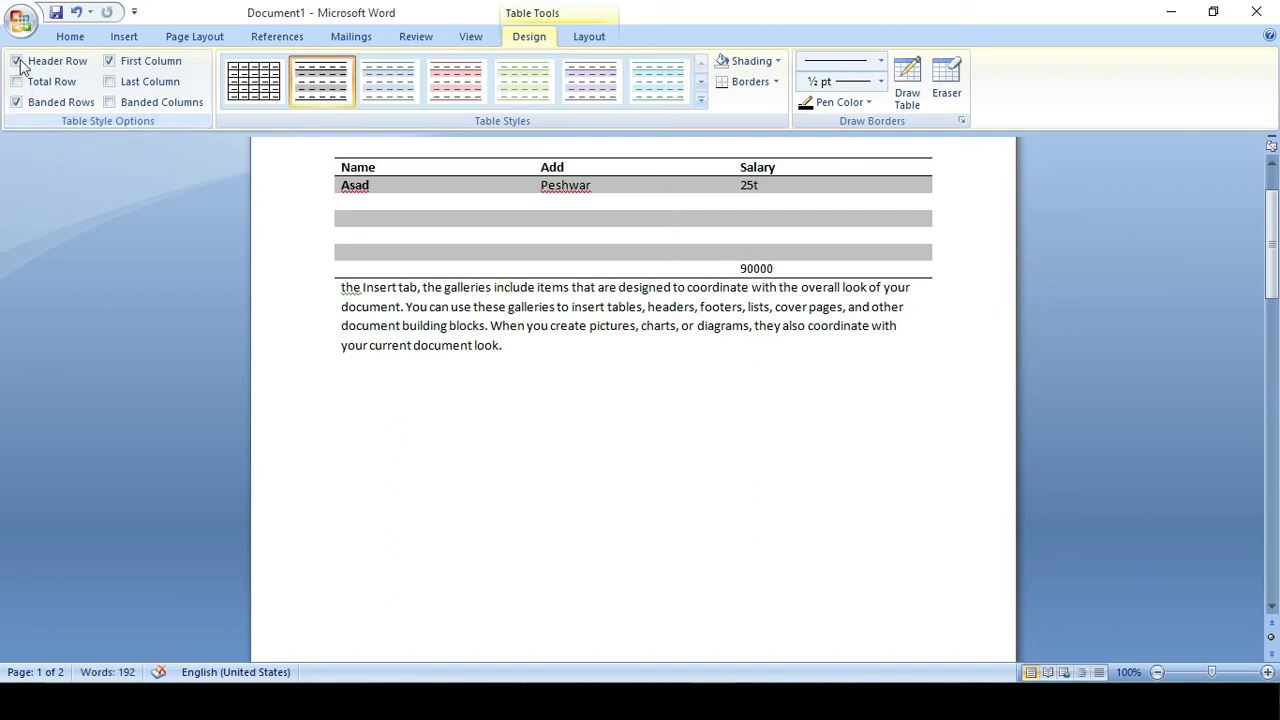
pyautogui.click(343, 269)
pyautogui.write('total')
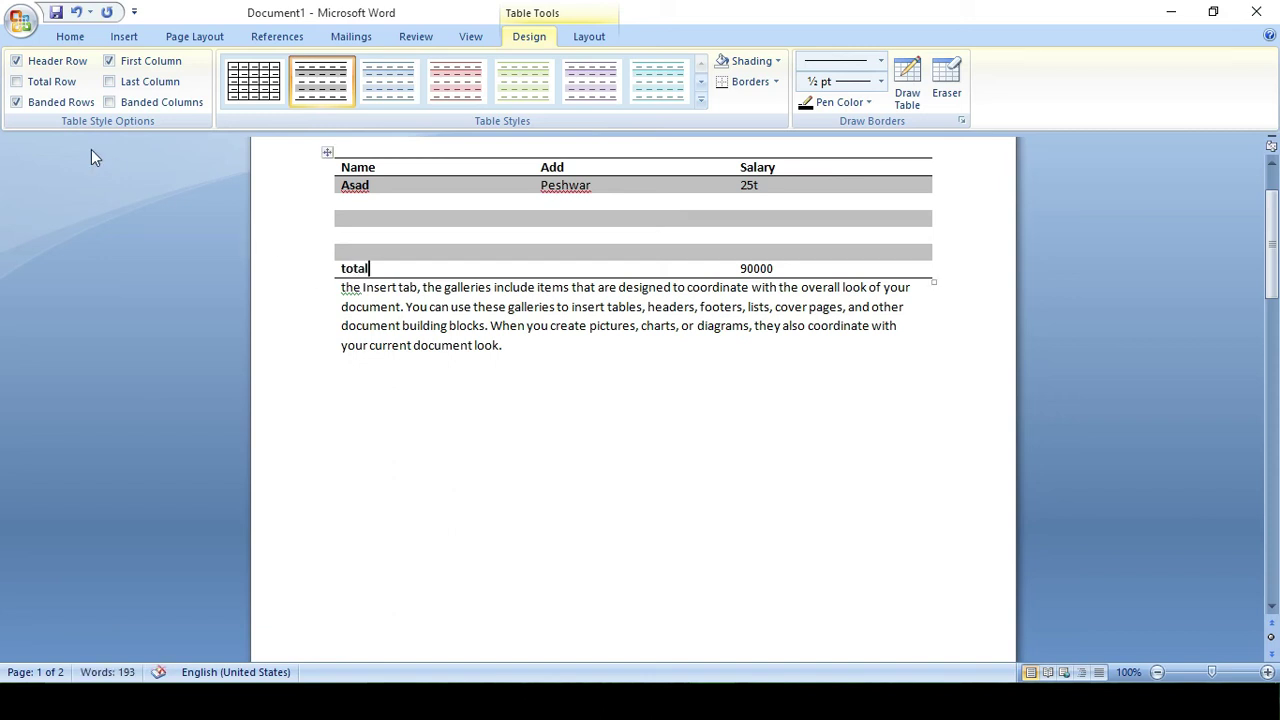
# Toggle Total Row, Banded Rows, First/Last Column and Banded Columns, keeping banded rows and bold first column
pyautogui.click(52, 84)
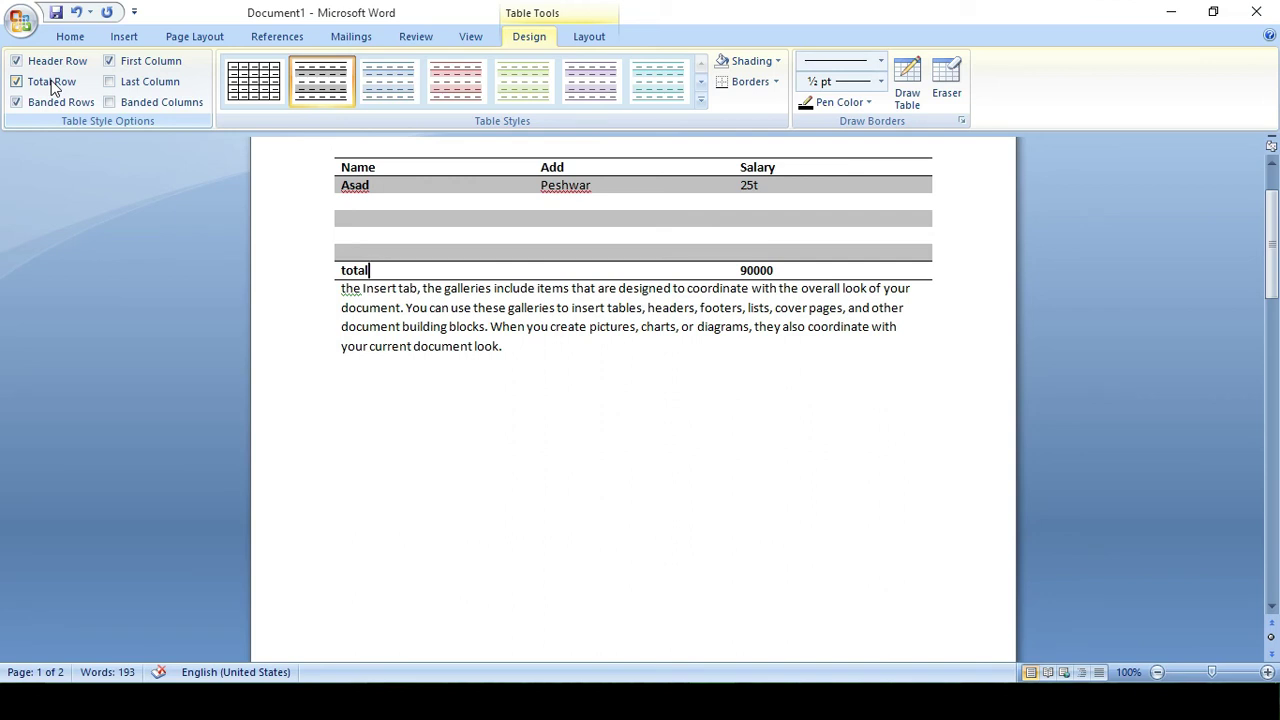
pyautogui.click(51, 84)
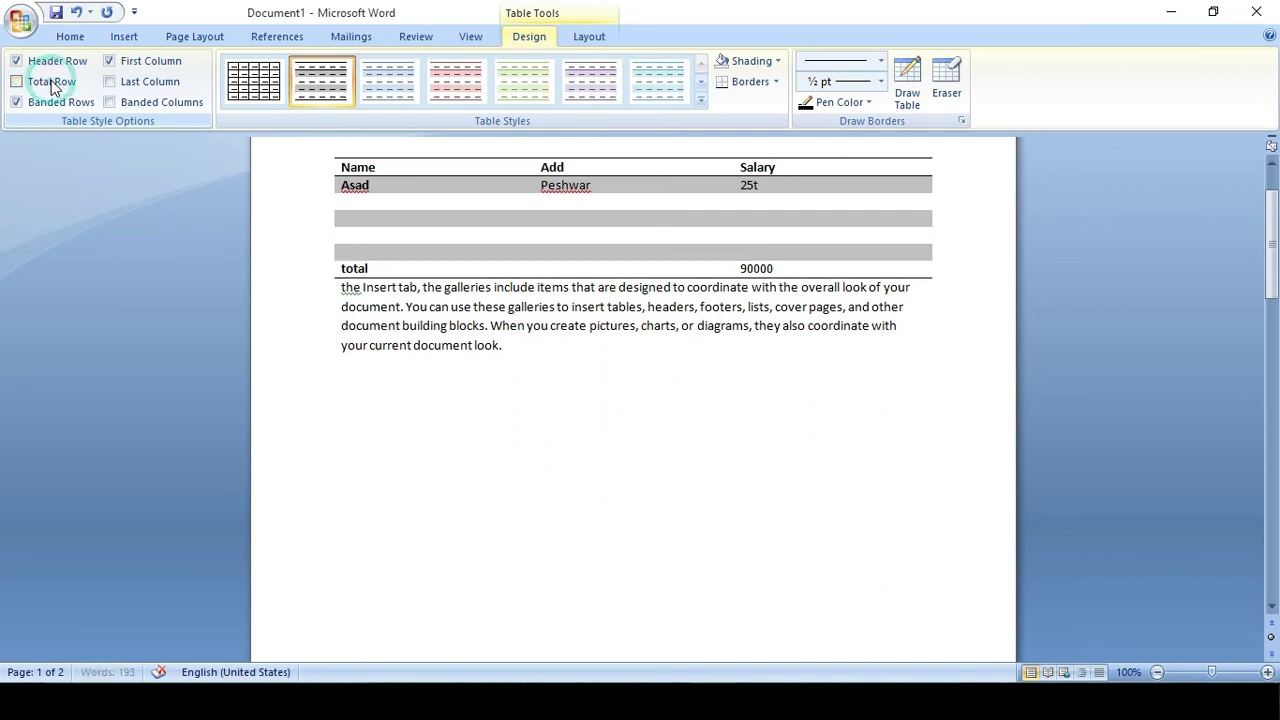
pyautogui.click(34, 104)
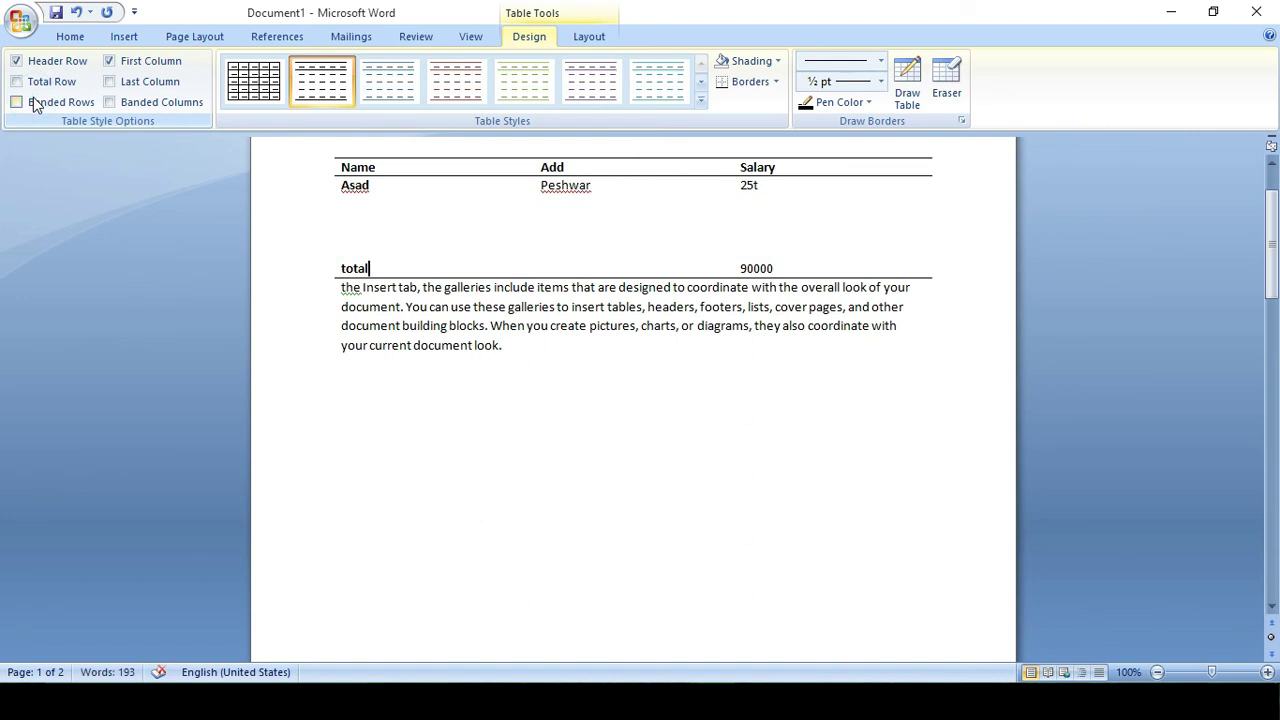
pyautogui.click(34, 104)
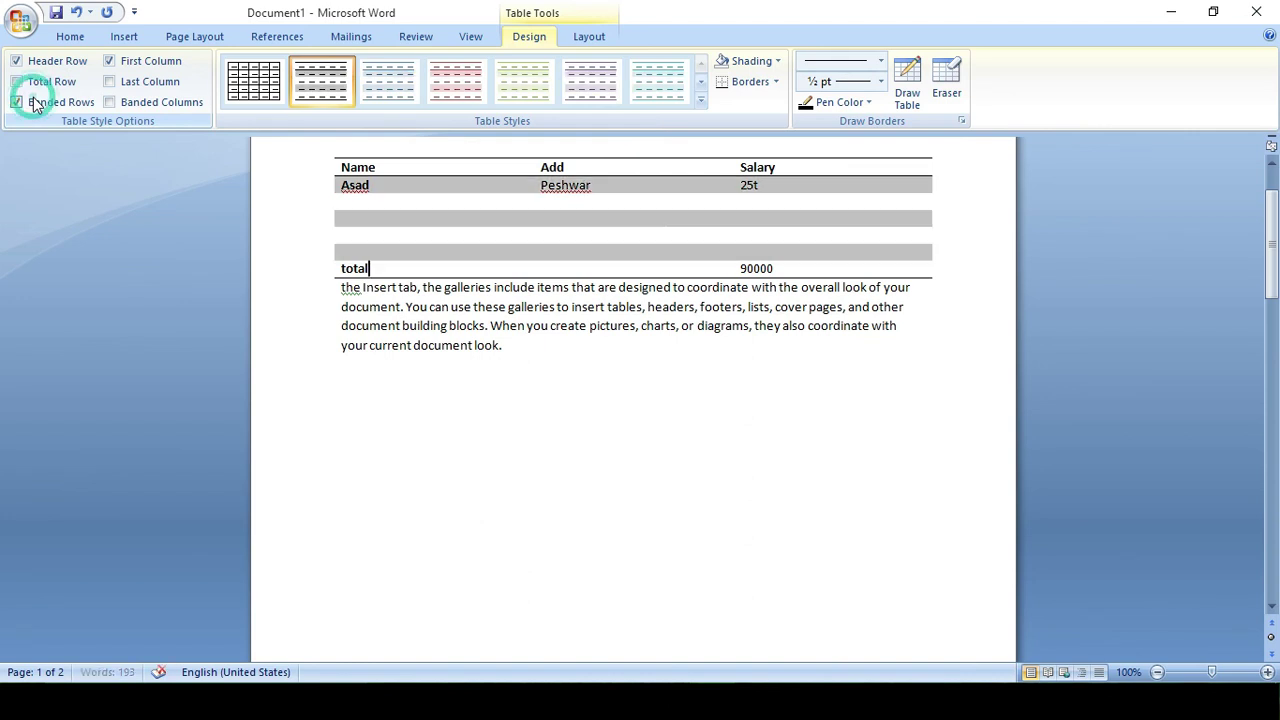
pyautogui.click(133, 66)
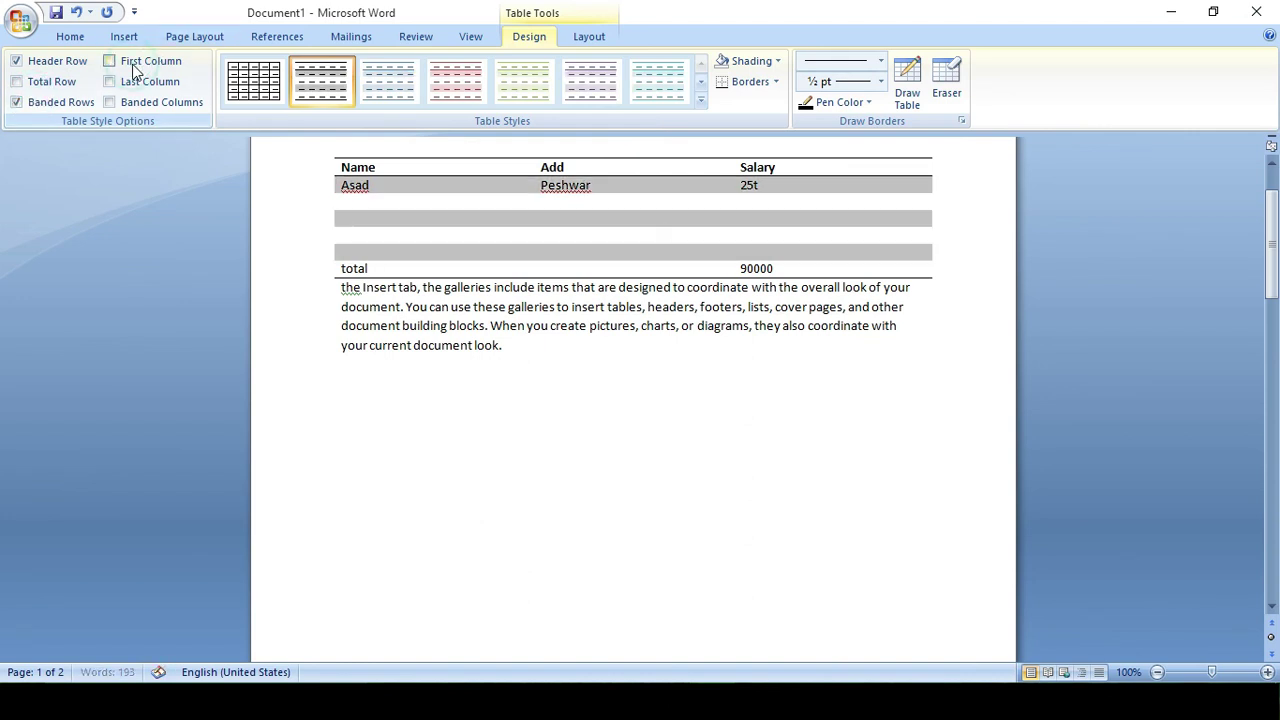
pyautogui.click(133, 66)
pyautogui.click(133, 66)
pyautogui.click(133, 66)
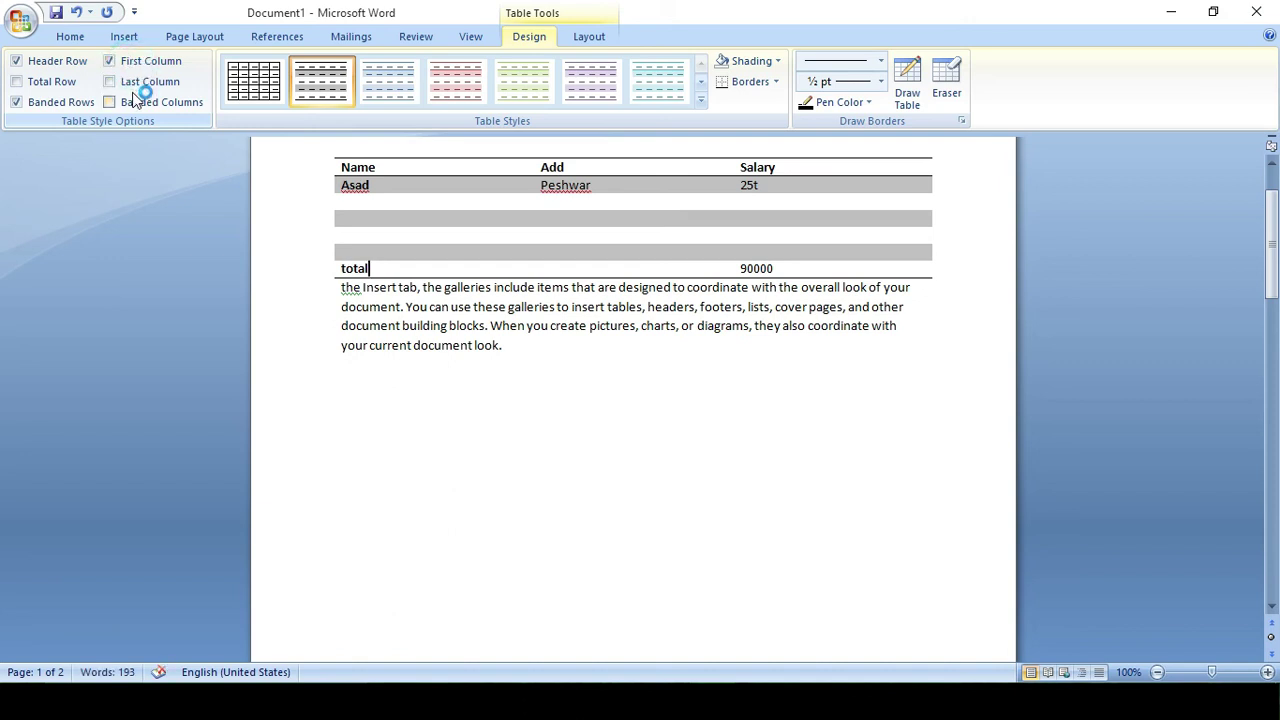
pyautogui.click(132, 88)
pyautogui.click(132, 88)
pyautogui.click(131, 101)
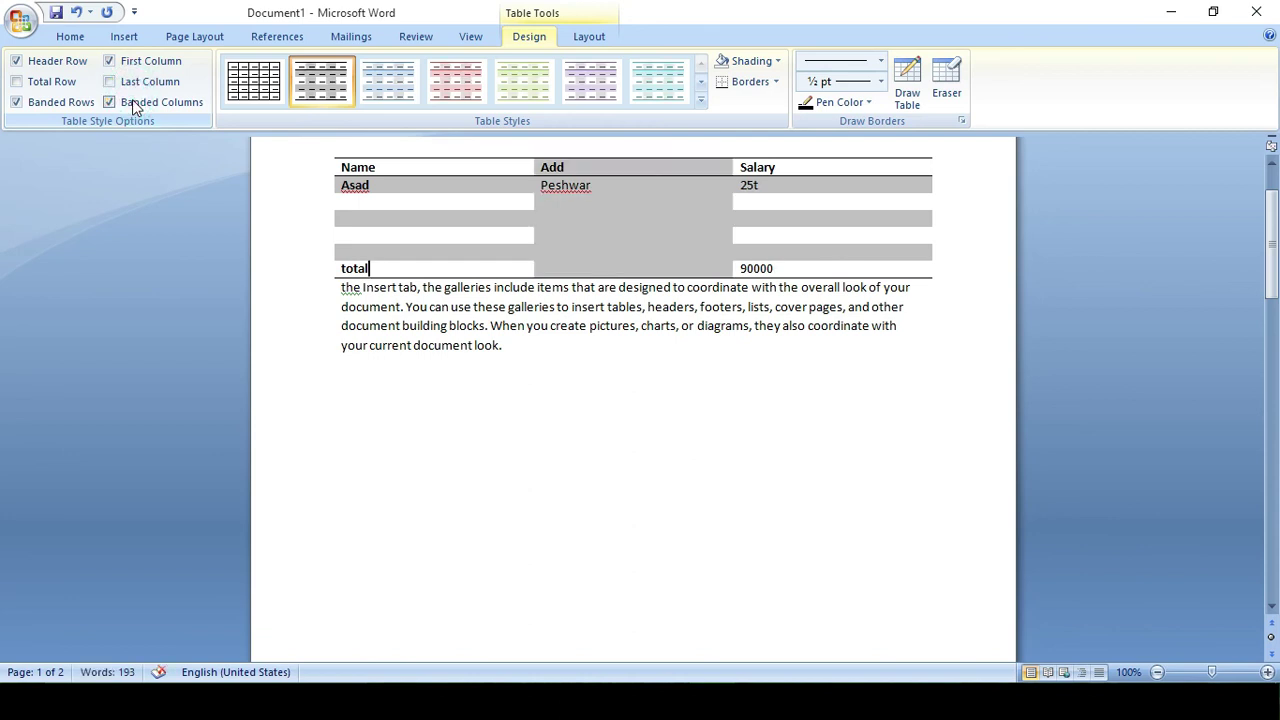
pyautogui.click(132, 101)
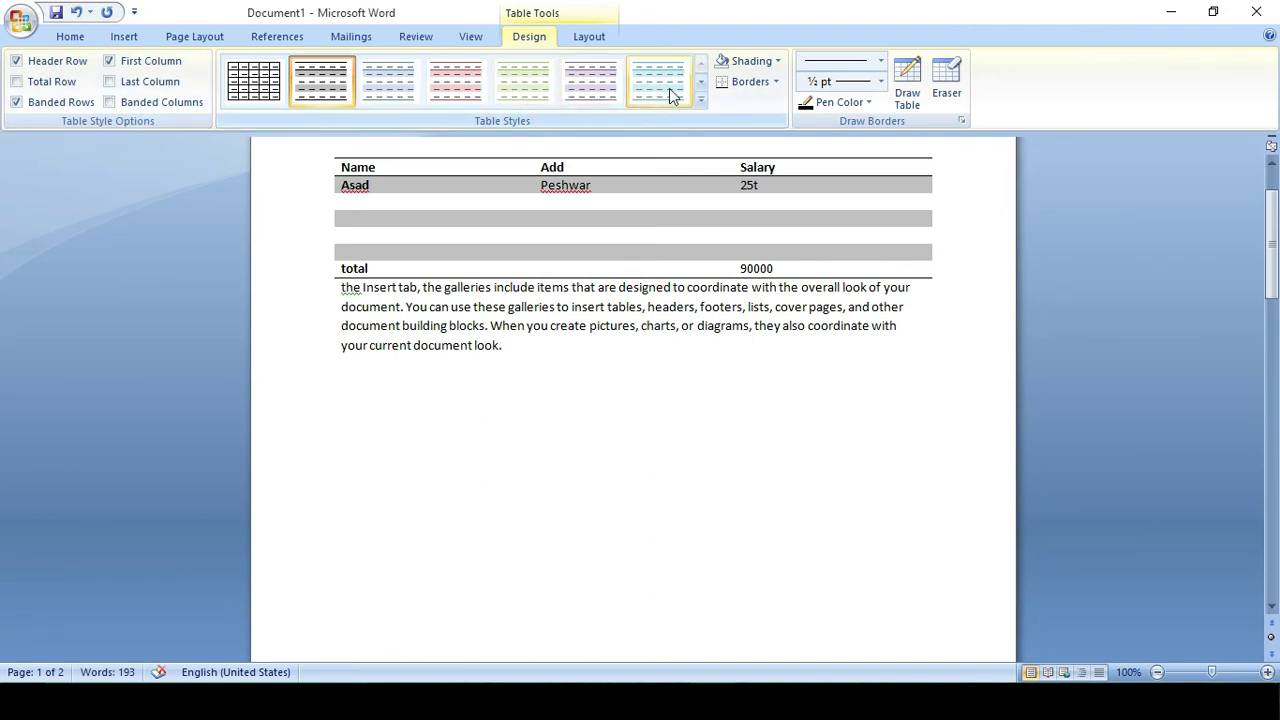
# Apply the teal shaded-first-column table style, then clear all styling from the table
pyautogui.click(704, 104)
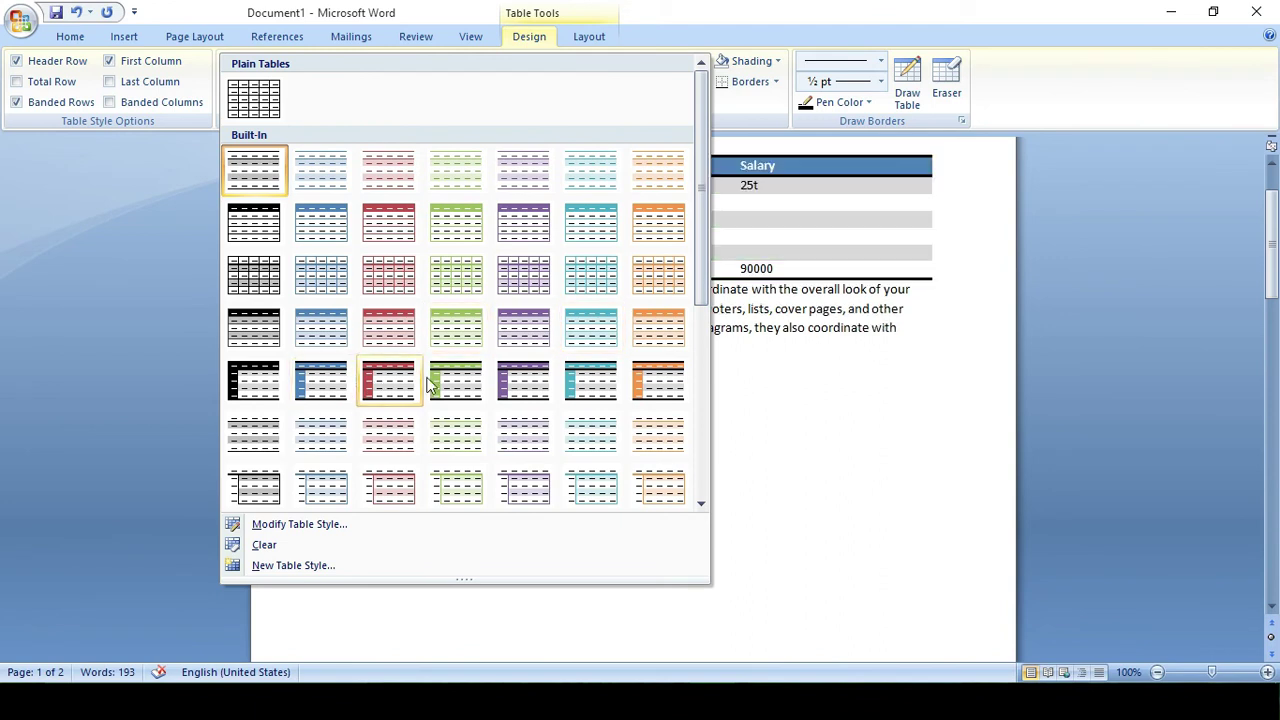
pyautogui.click(567, 376)
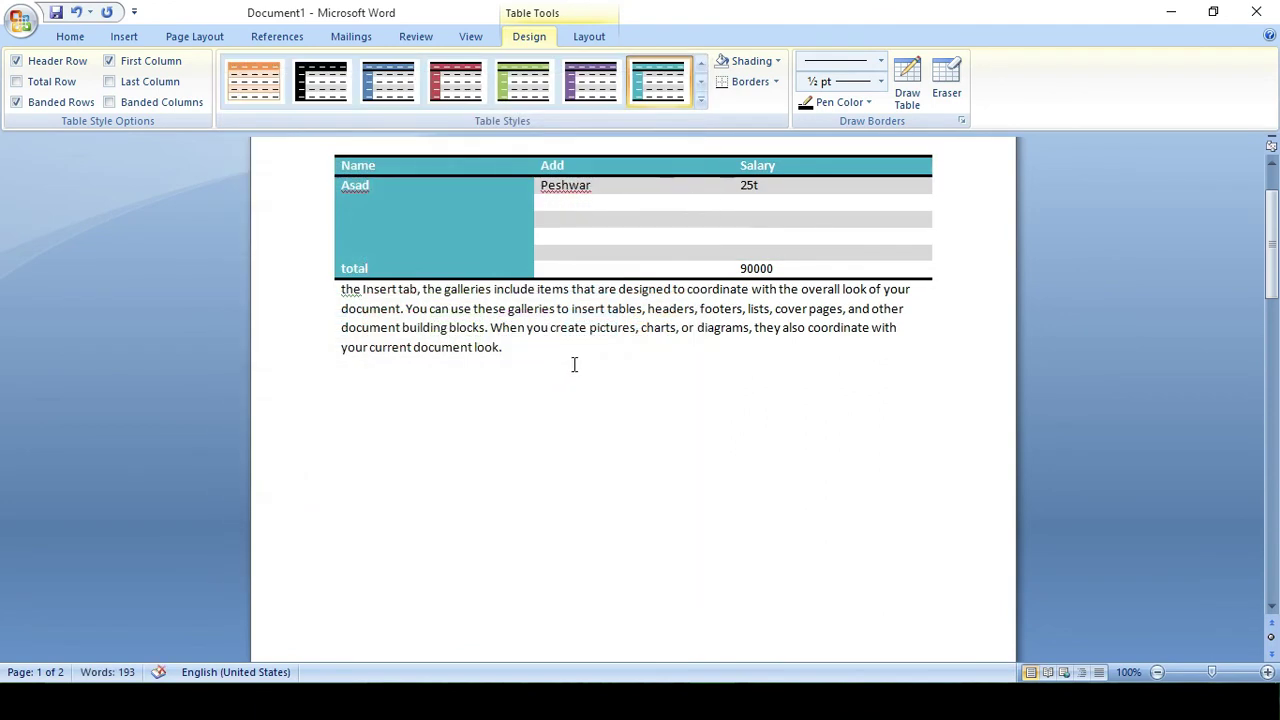
pyautogui.click(700, 103)
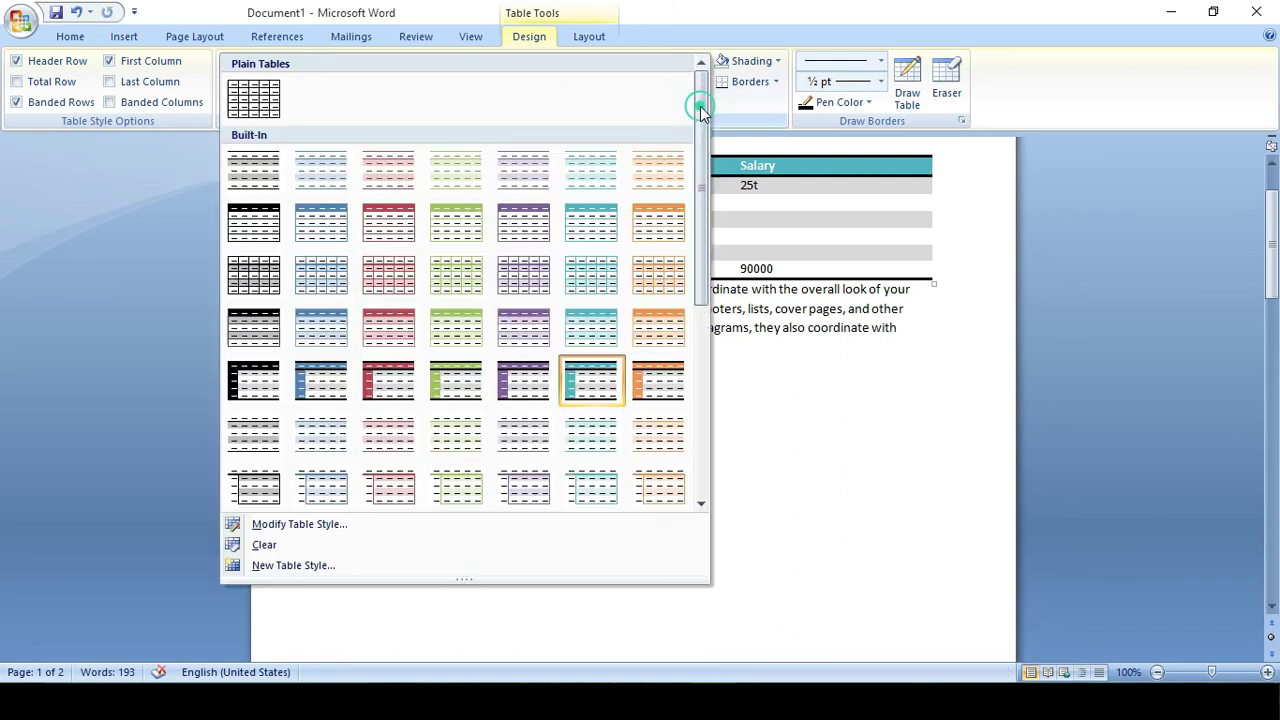
pyautogui.click(262, 547)
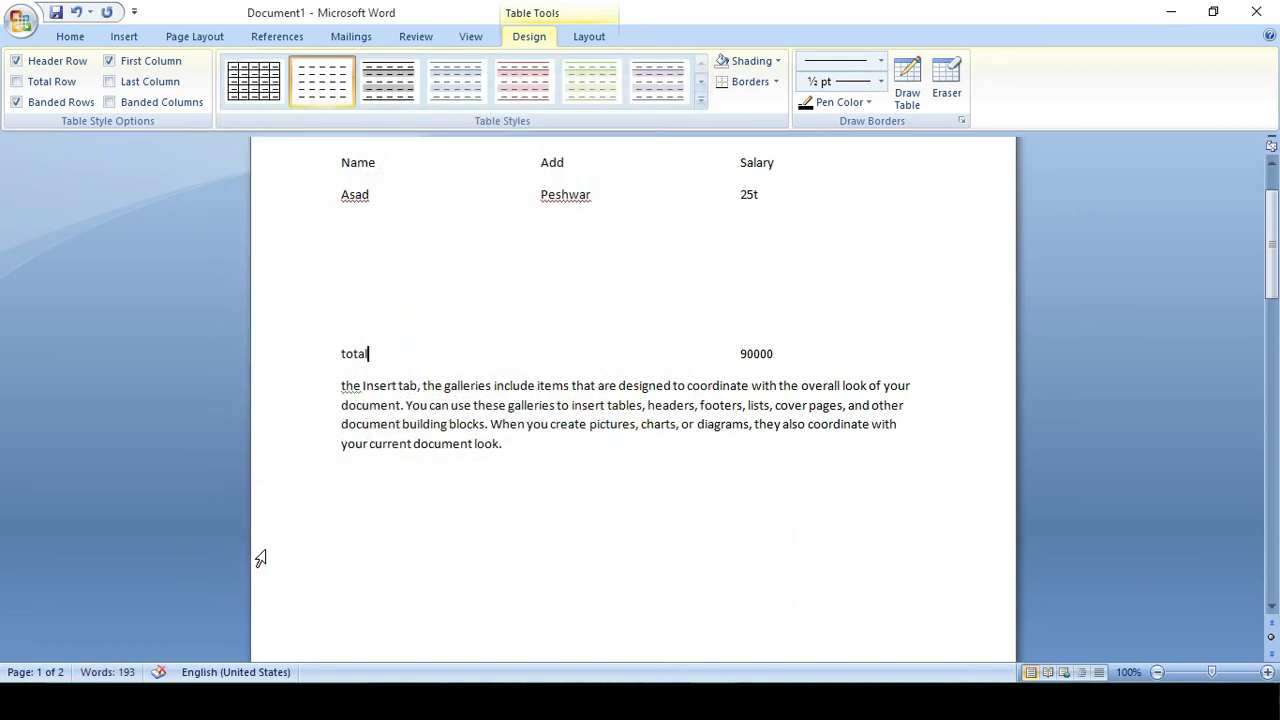
# Select the whole document and shade it dark blue, then change the shading to purple
pyautogui.tripleClick(260, 558)
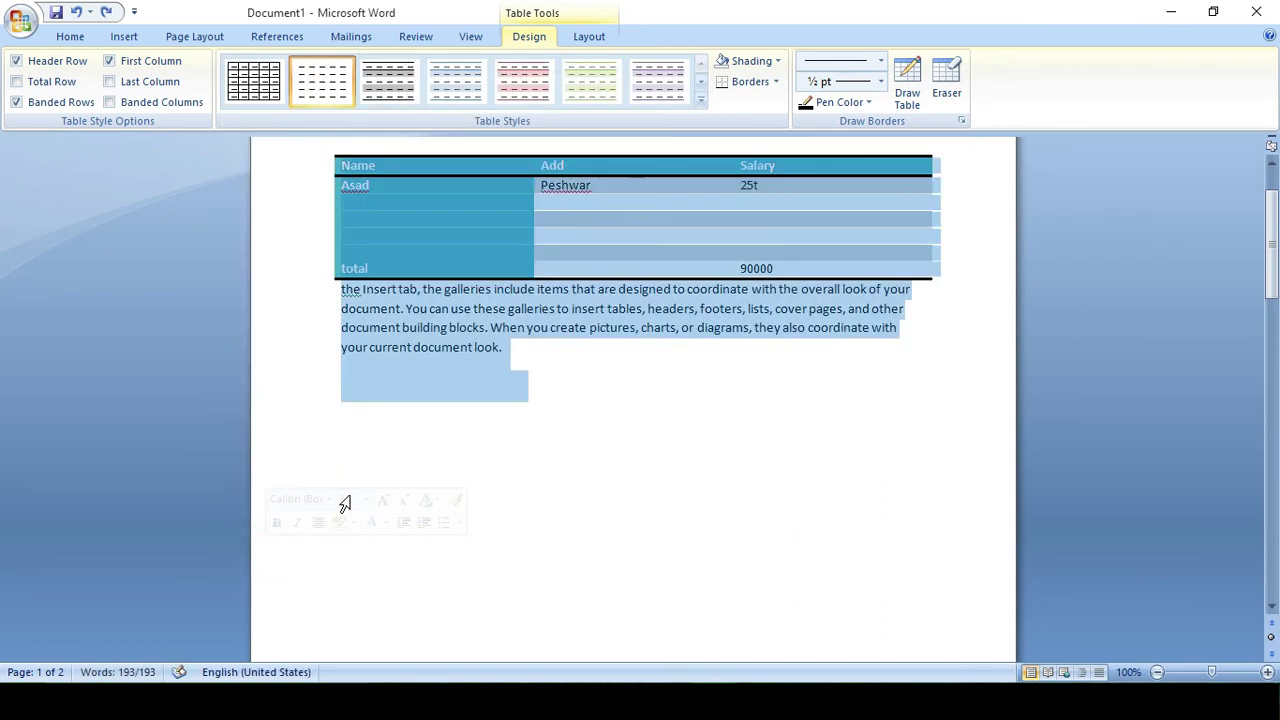
pyautogui.click(778, 64)
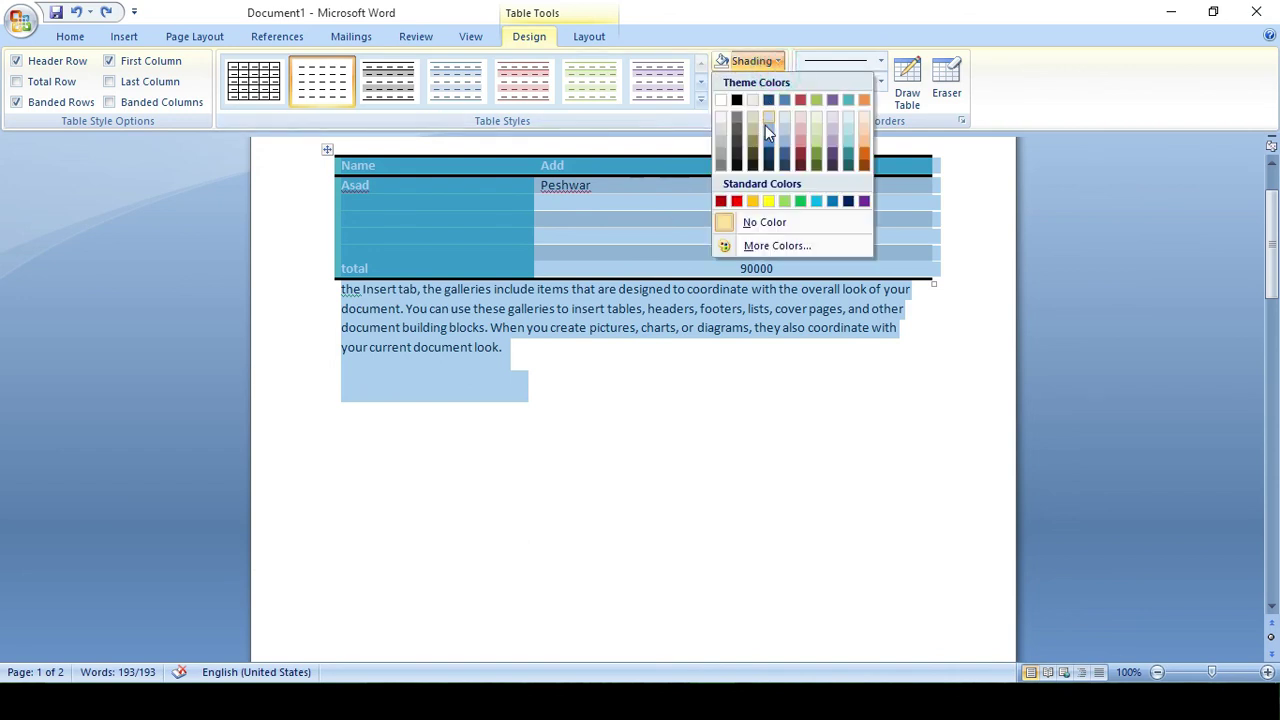
pyautogui.click(770, 157)
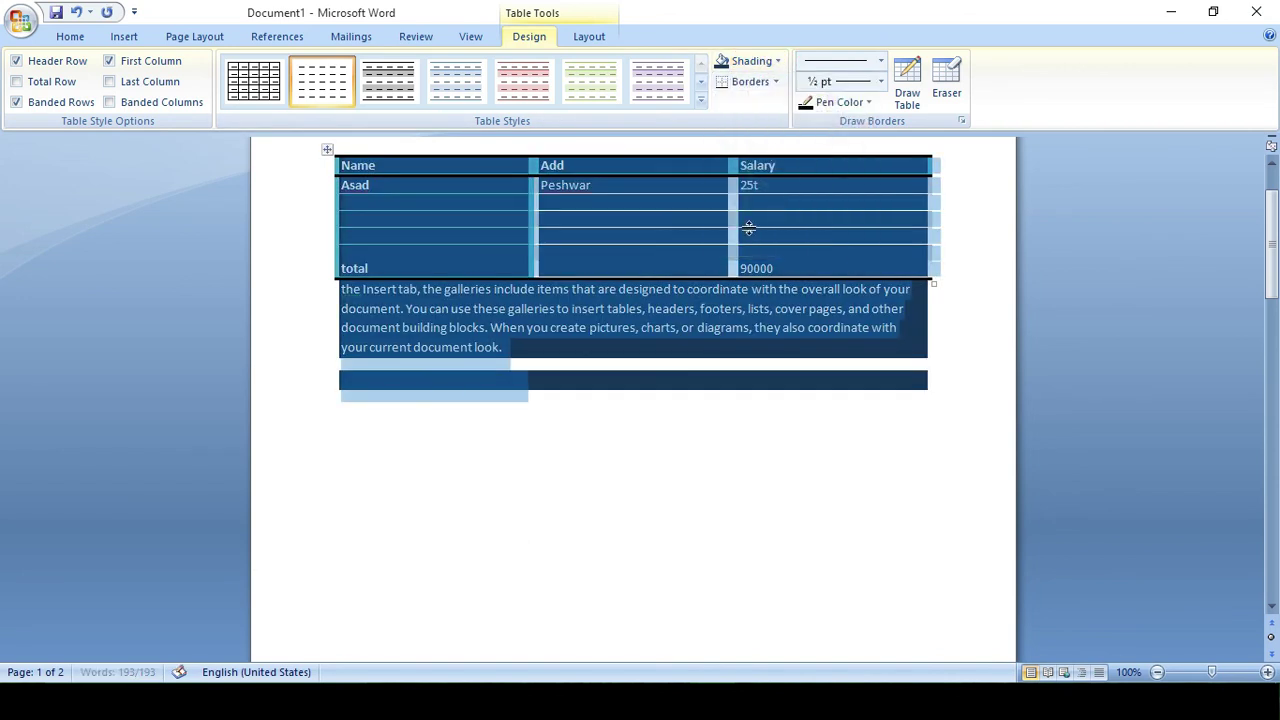
pyautogui.click(777, 61)
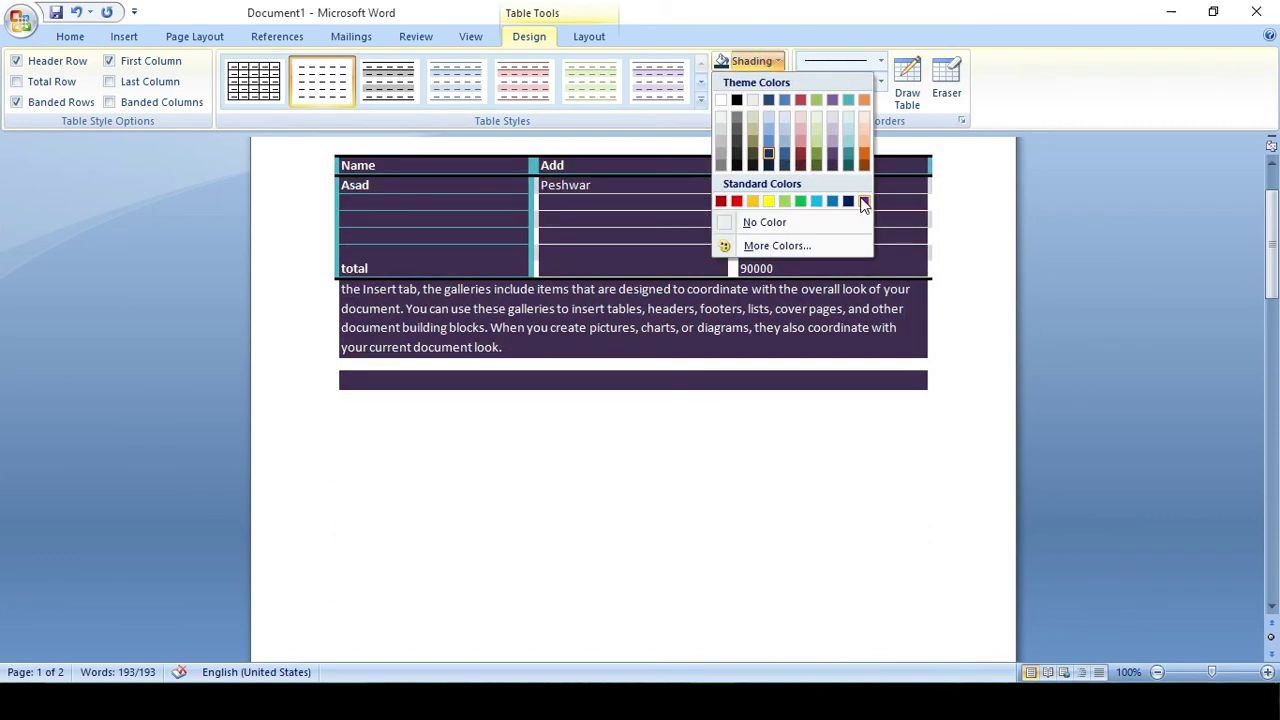
pyautogui.click(863, 201)
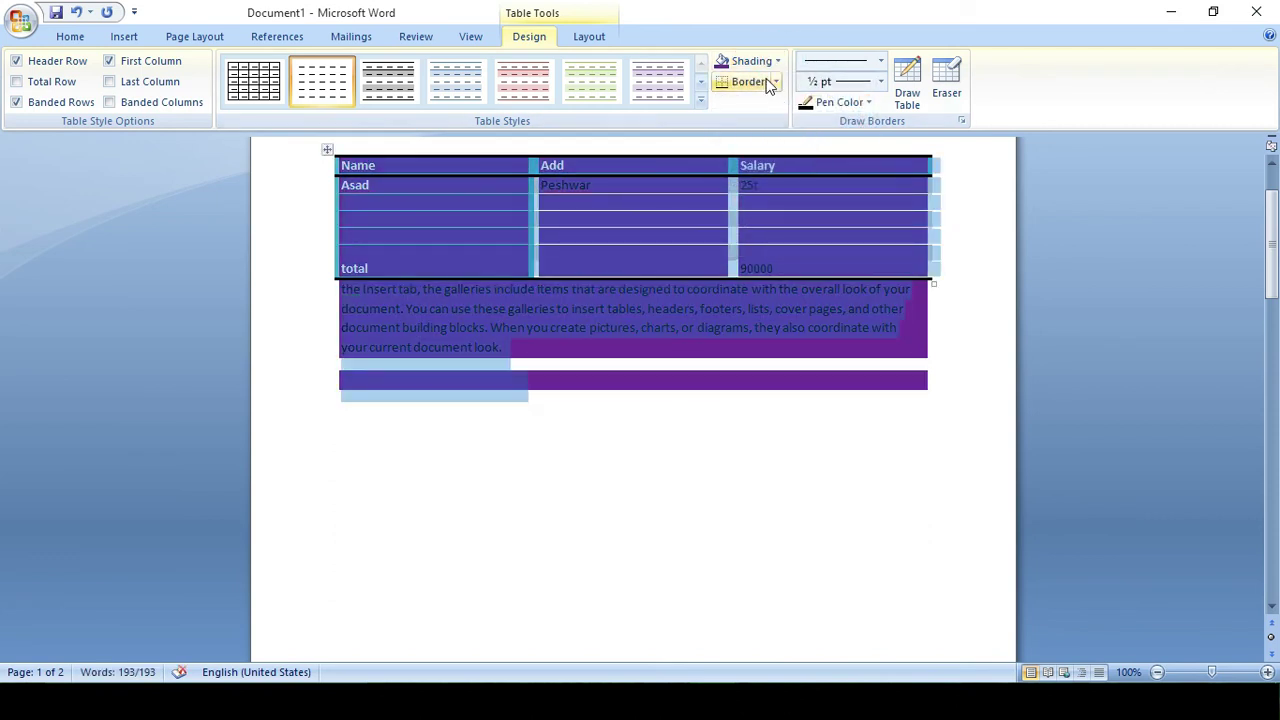
# Select all the document content and delete it, leaving an empty page
pyautogui.click(777, 82)
pyautogui.click(594, 334)
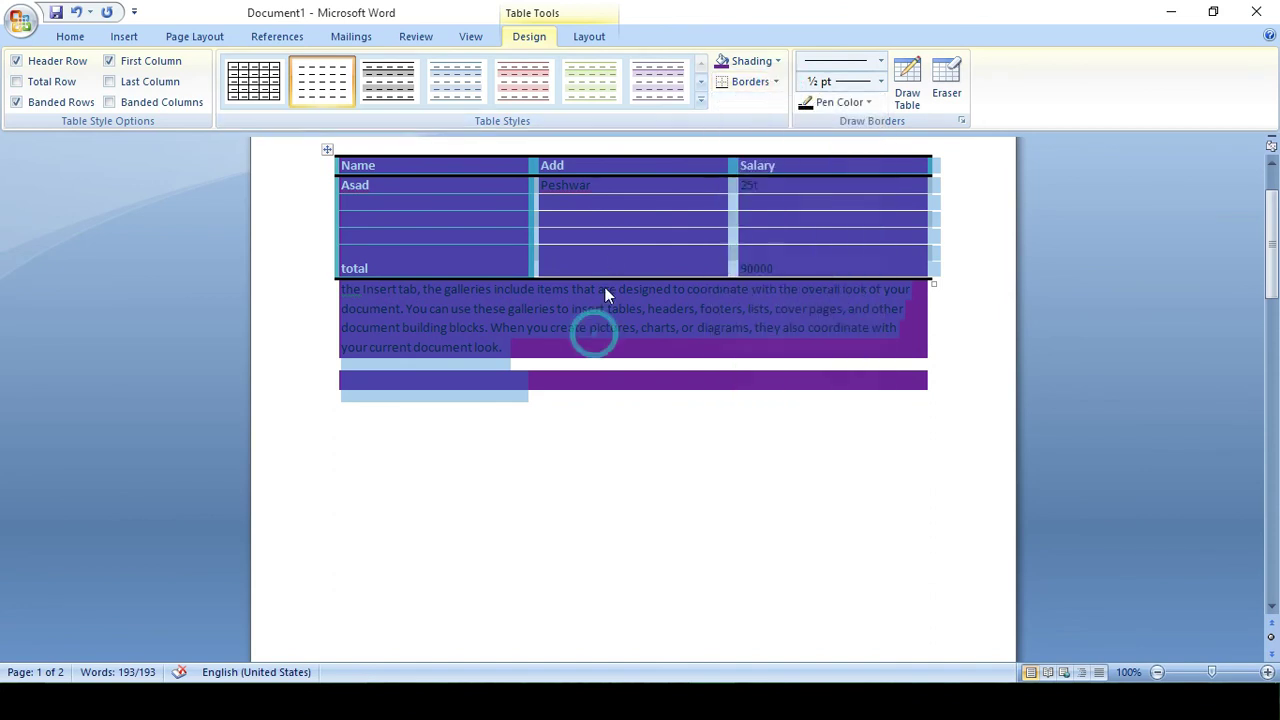
pyautogui.click(610, 253)
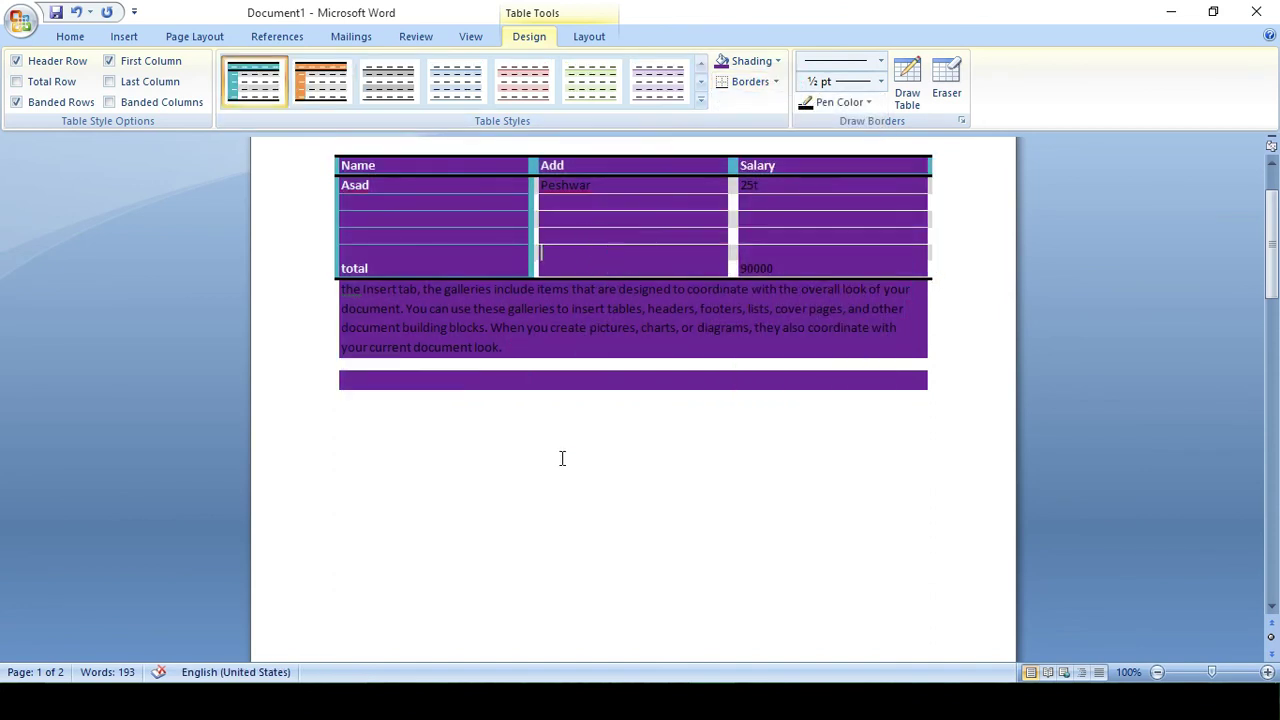
pyautogui.hotkey('ctrl', 'a')
pyautogui.press('Delete')
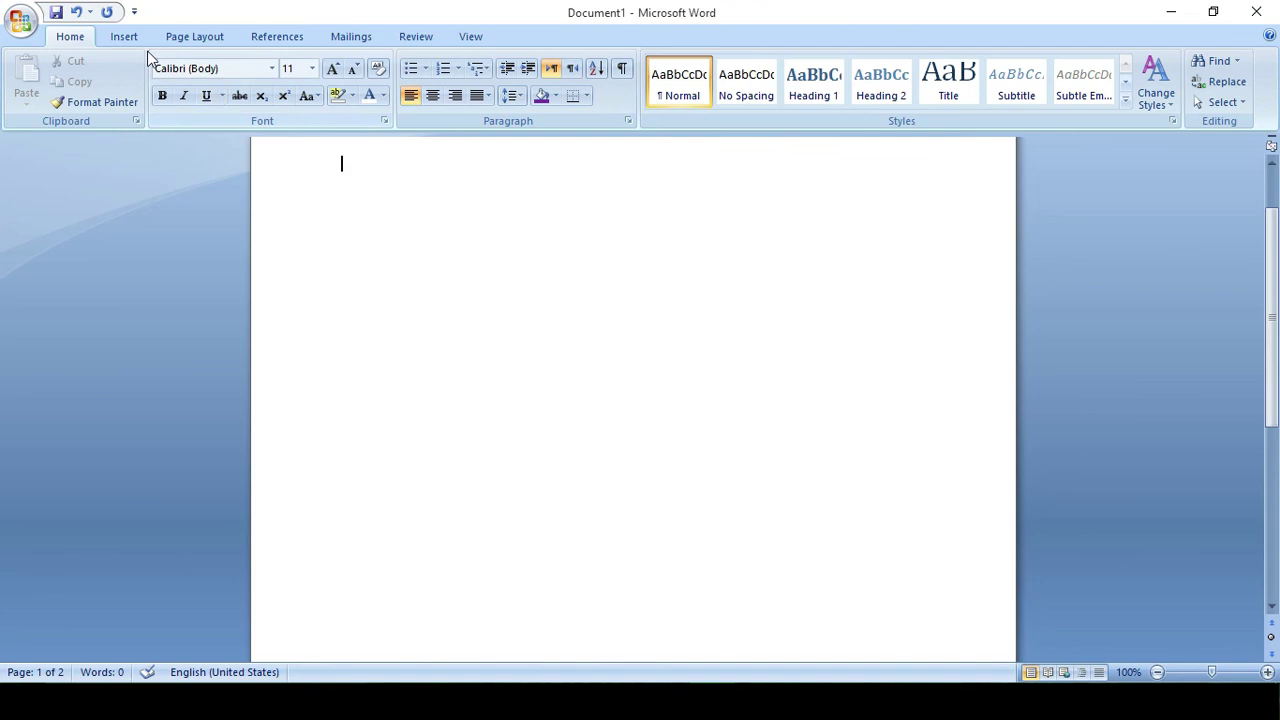
# Insert a 3×3 table
pyautogui.click(124, 37)
pyautogui.click(156, 100)
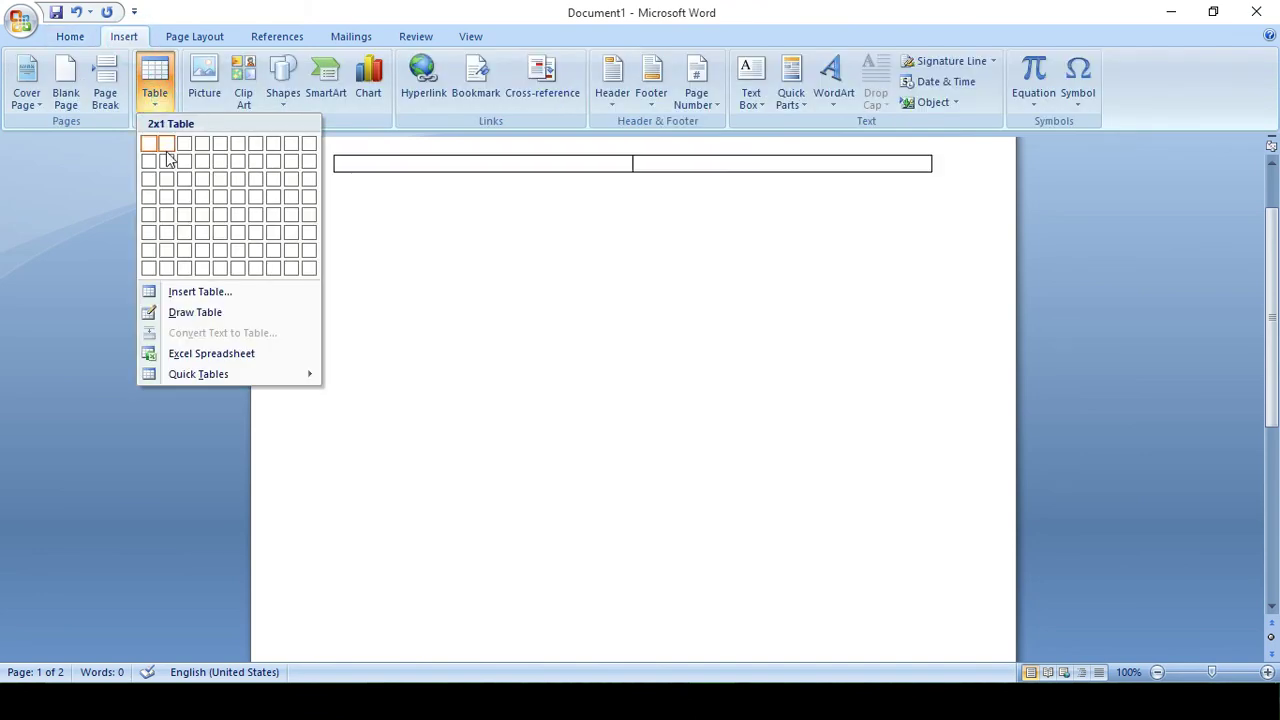
pyautogui.click(187, 194)
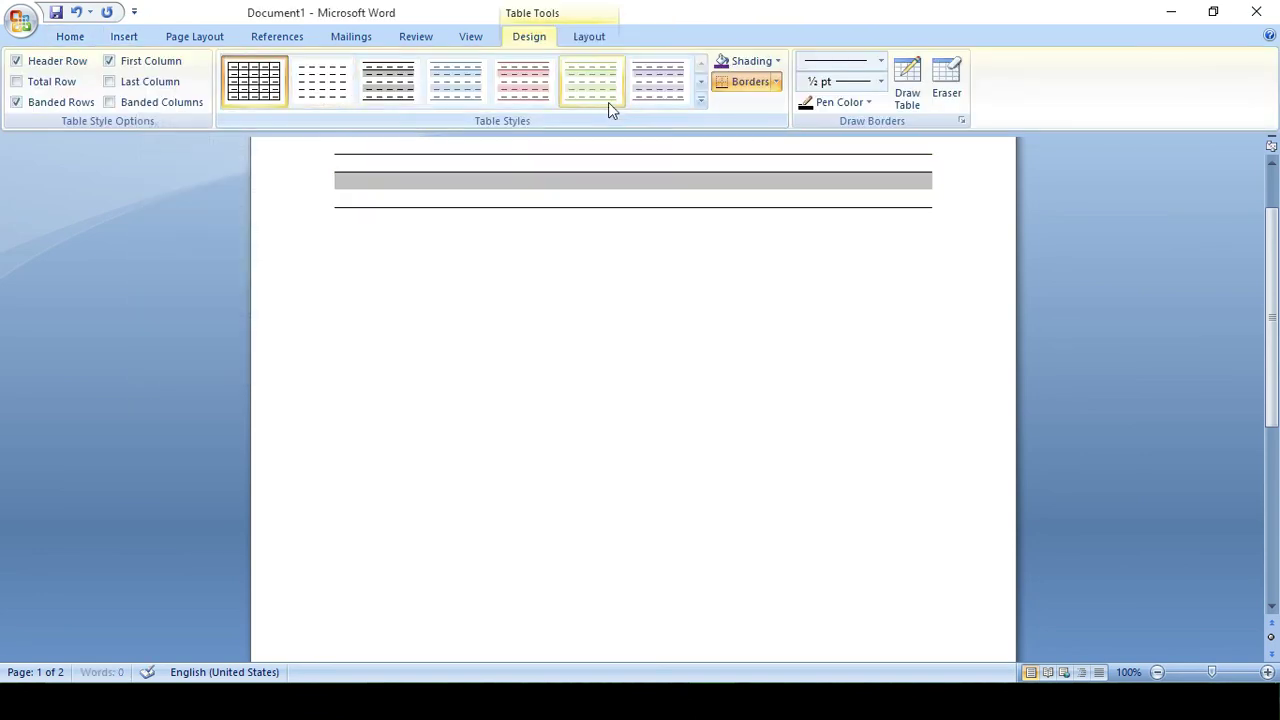
# Remove the top-left cell's bottom border and add a diagonal-down border to the centre cell
pyautogui.click(778, 84)
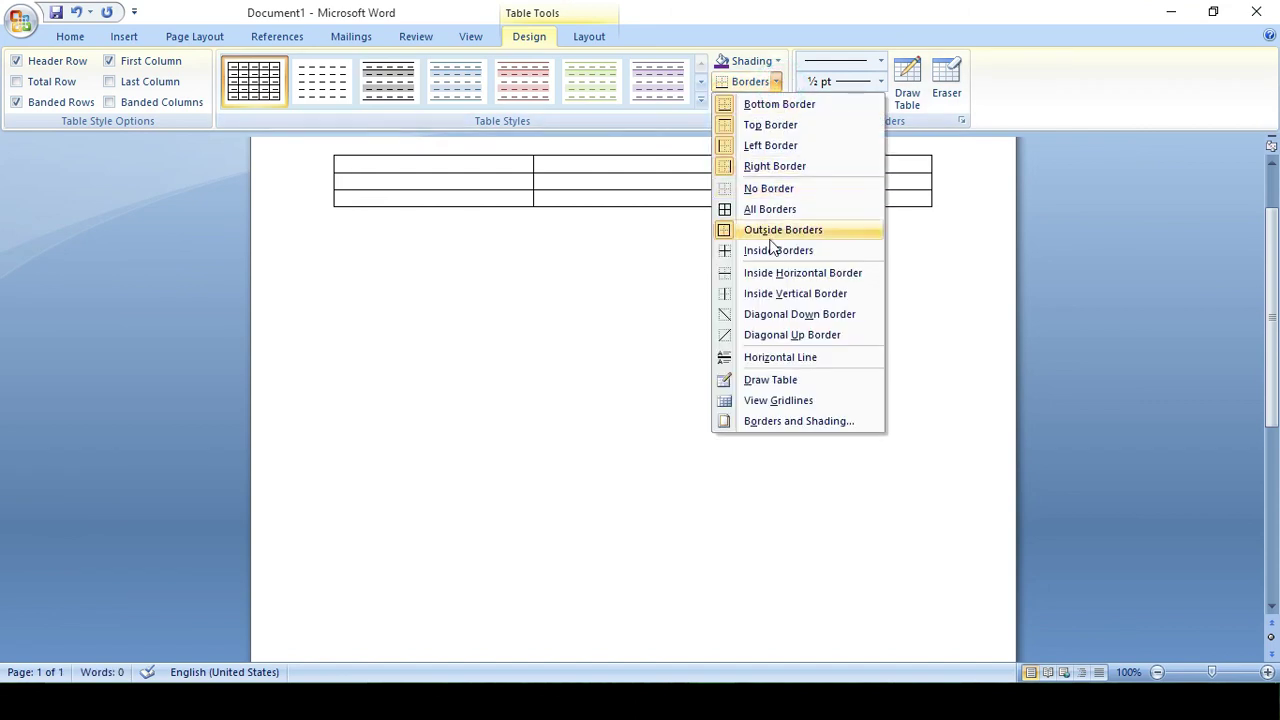
pyautogui.click(767, 106)
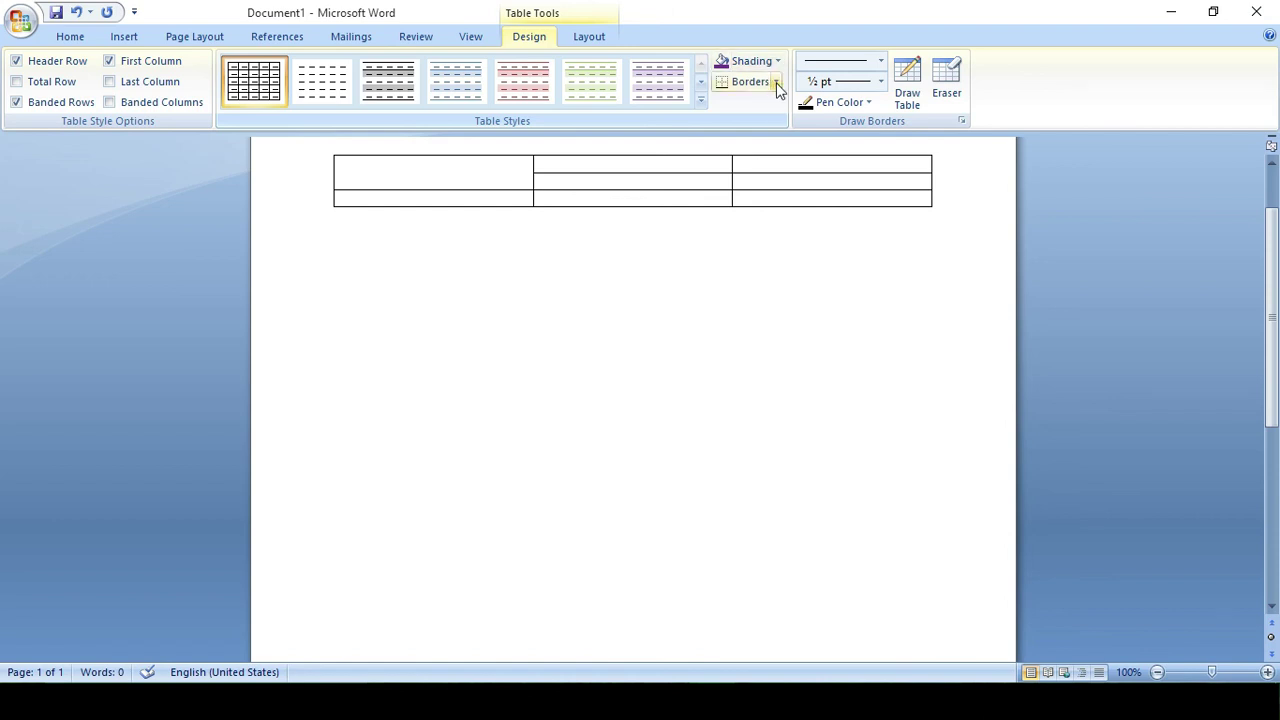
pyautogui.click(776, 83)
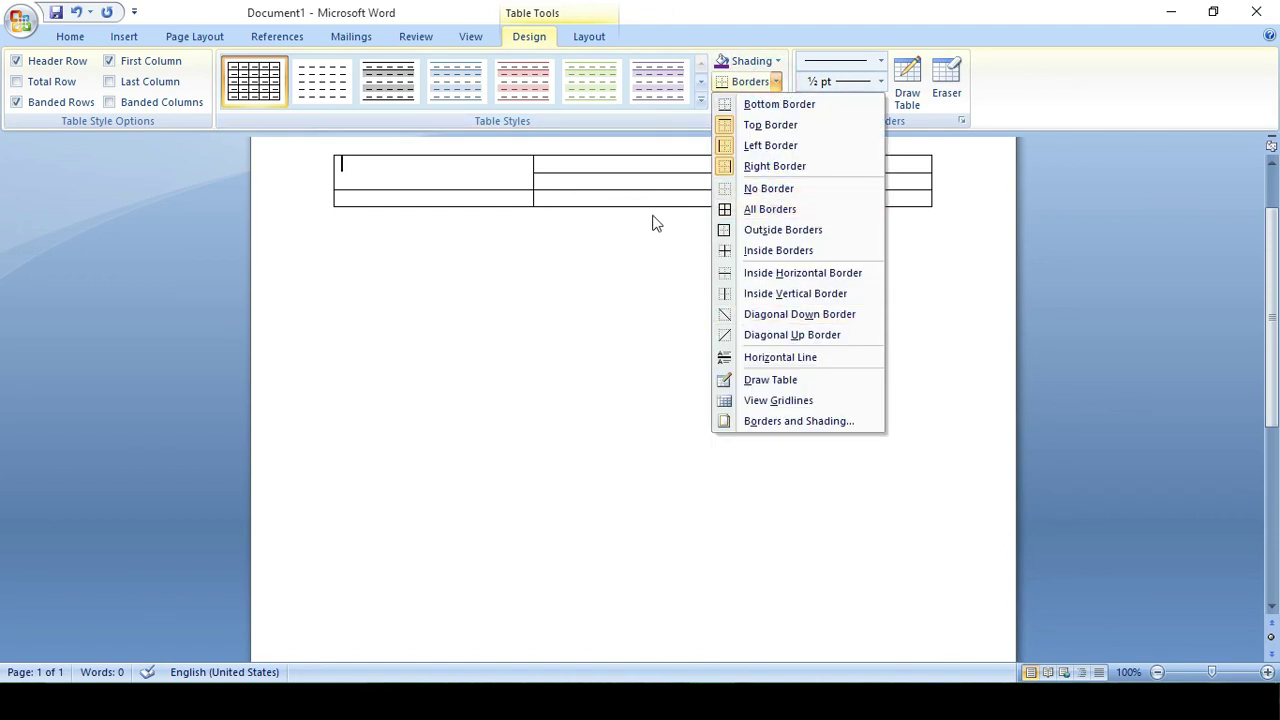
pyautogui.click(640, 181)
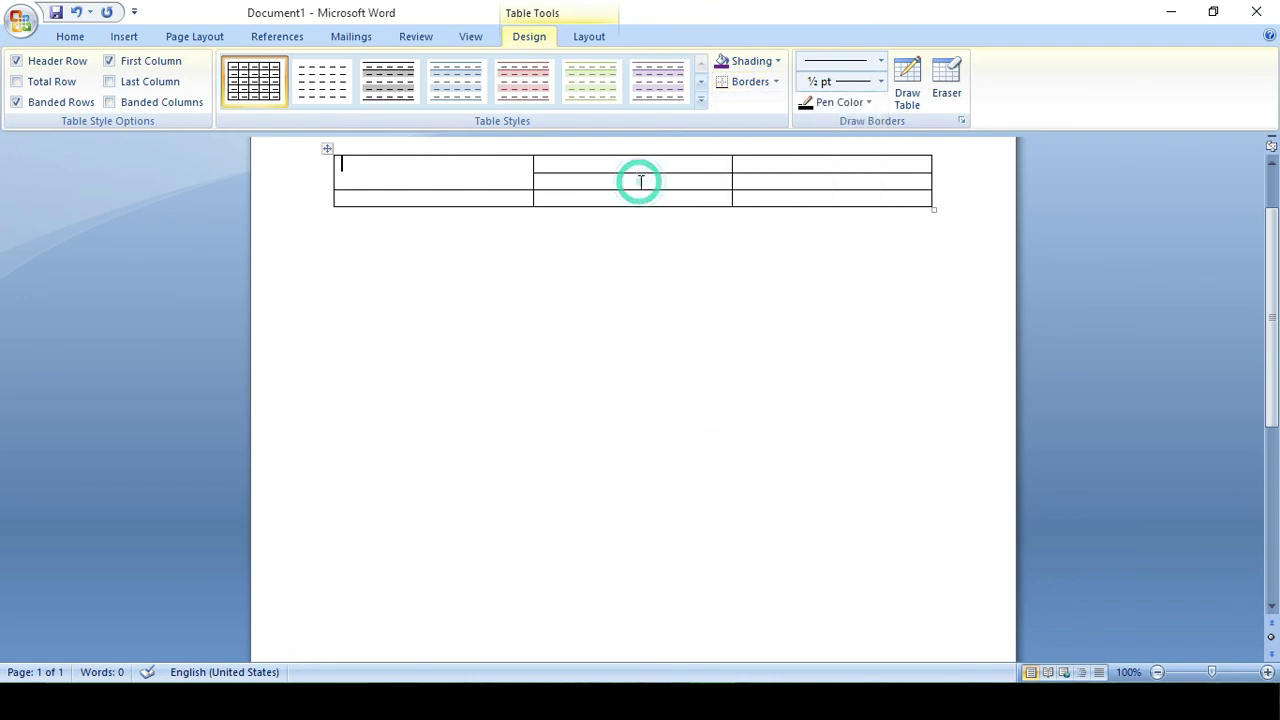
pyautogui.click(777, 82)
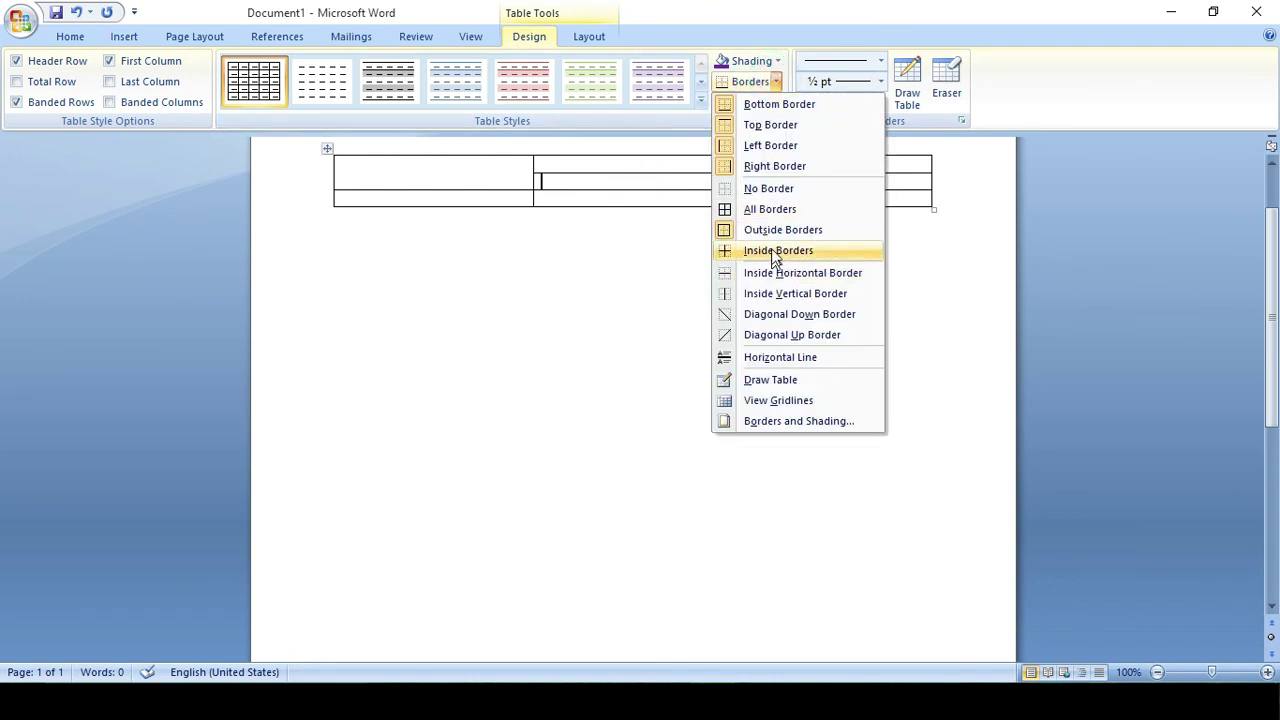
pyautogui.click(772, 314)
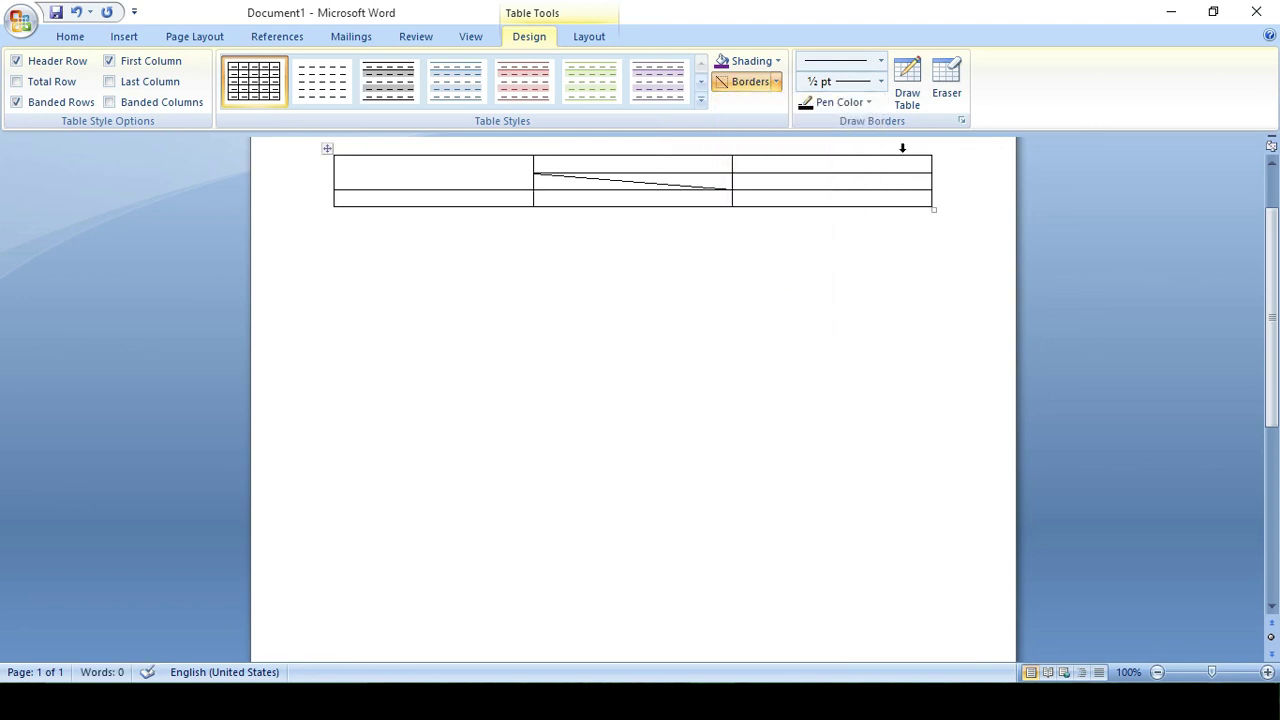
# Draw a double line splitting the top-left cell
pyautogui.click(882, 62)
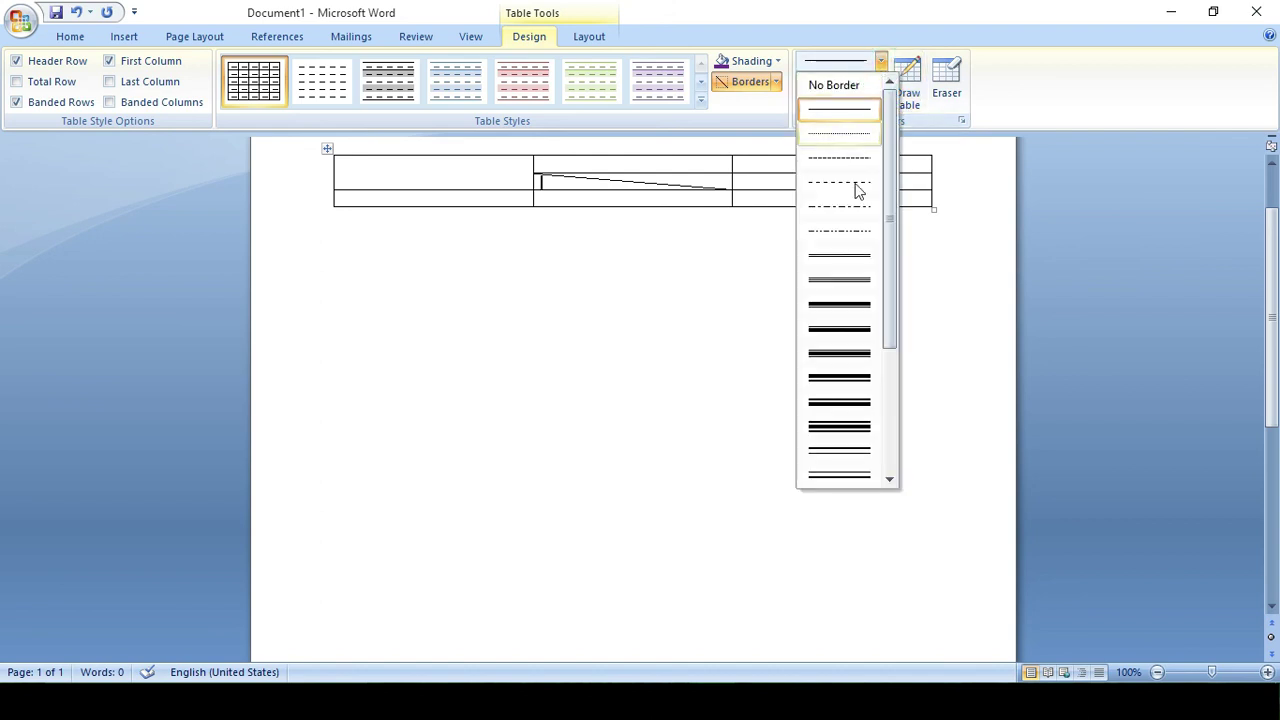
pyautogui.click(833, 280)
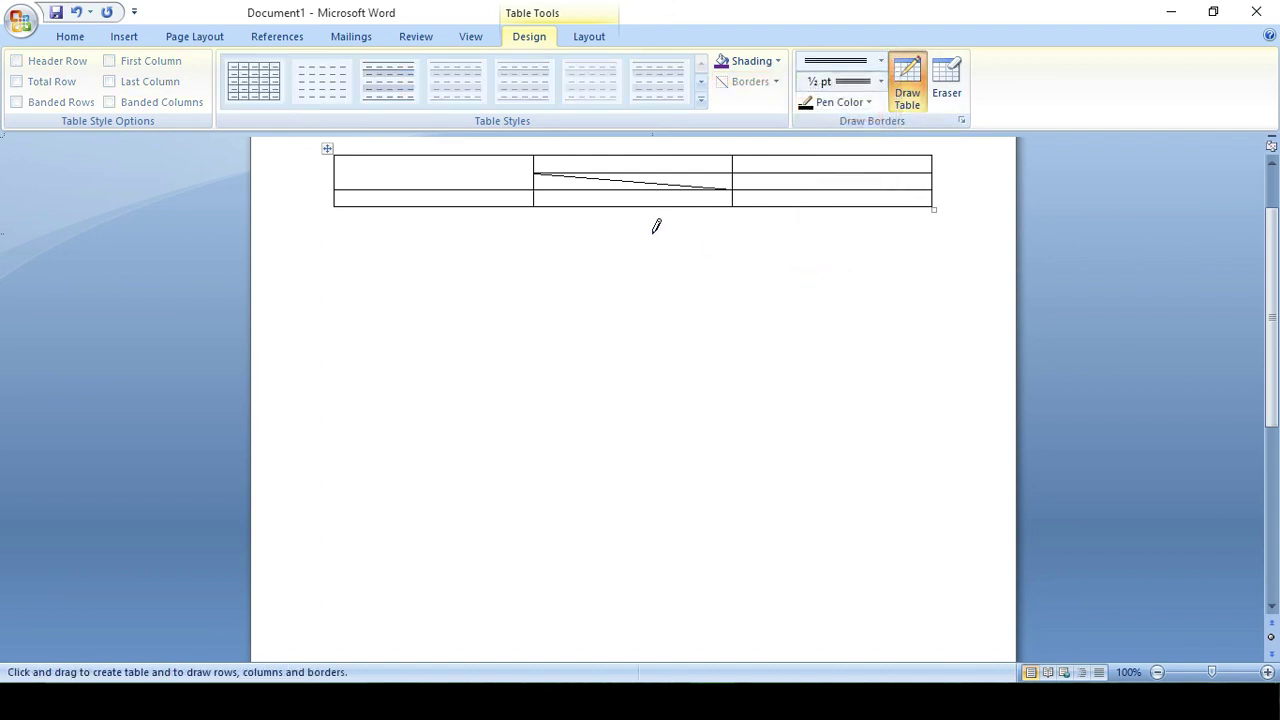
pyautogui.moveTo(495, 169); pyautogui.dragTo(495, 168)
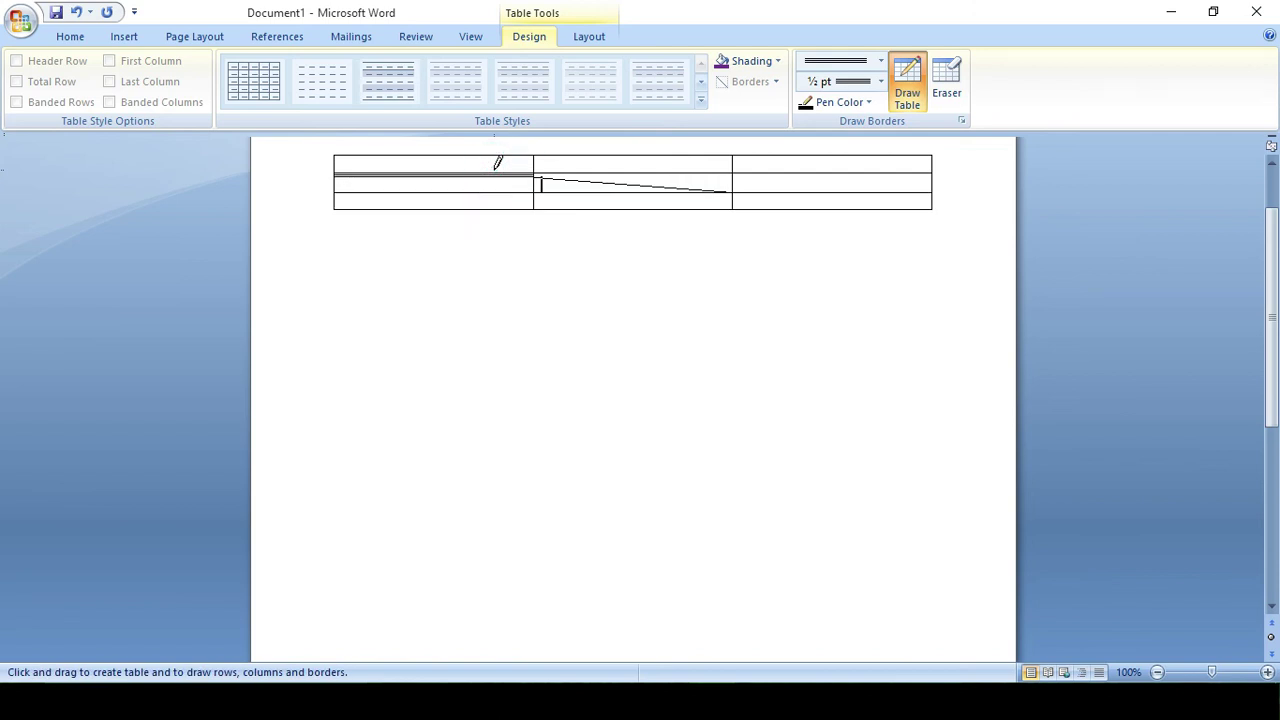
# Erase the right column, the middle column's inner lines, and then the rest of the table
pyautogui.click(944, 95)
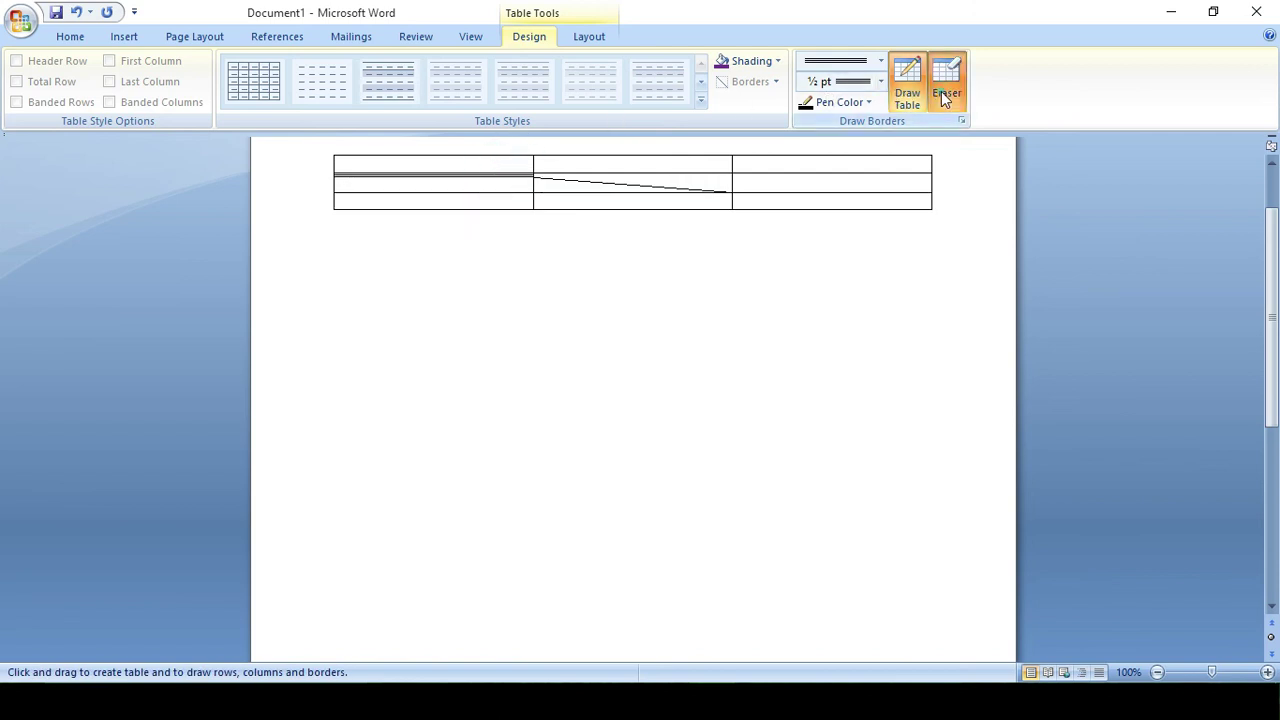
pyautogui.click(630, 178)
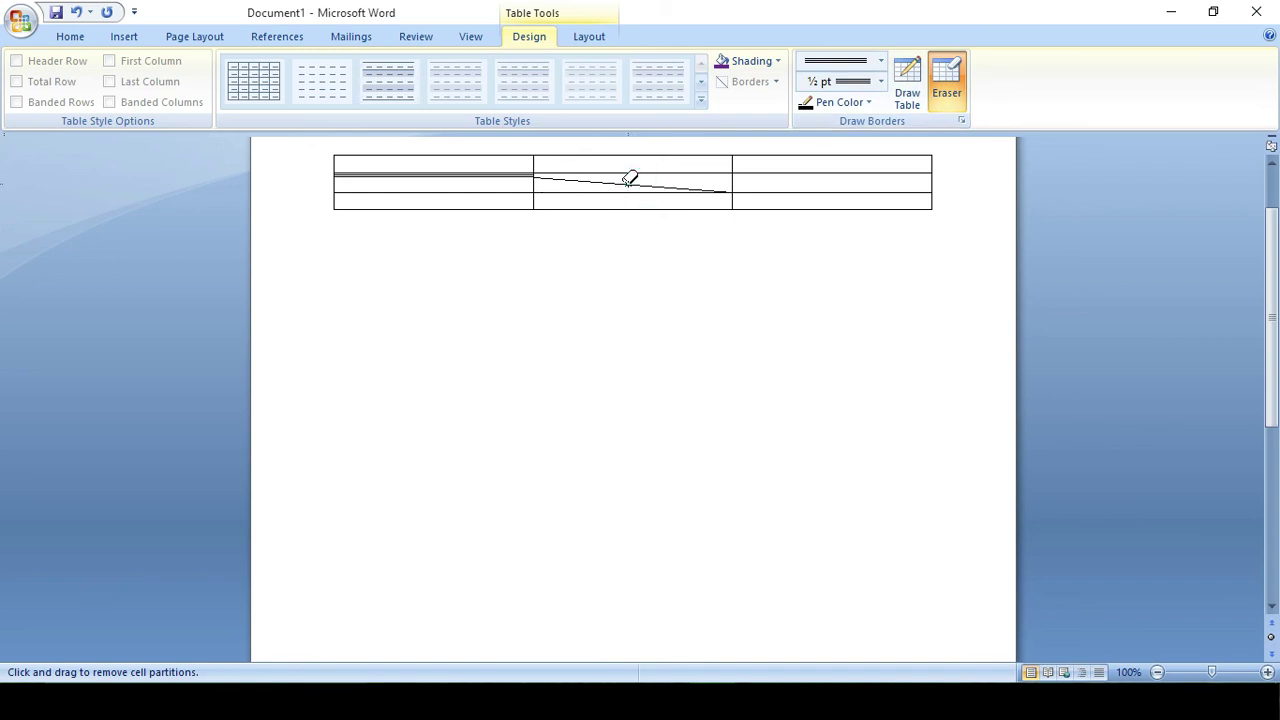
pyautogui.click(627, 181)
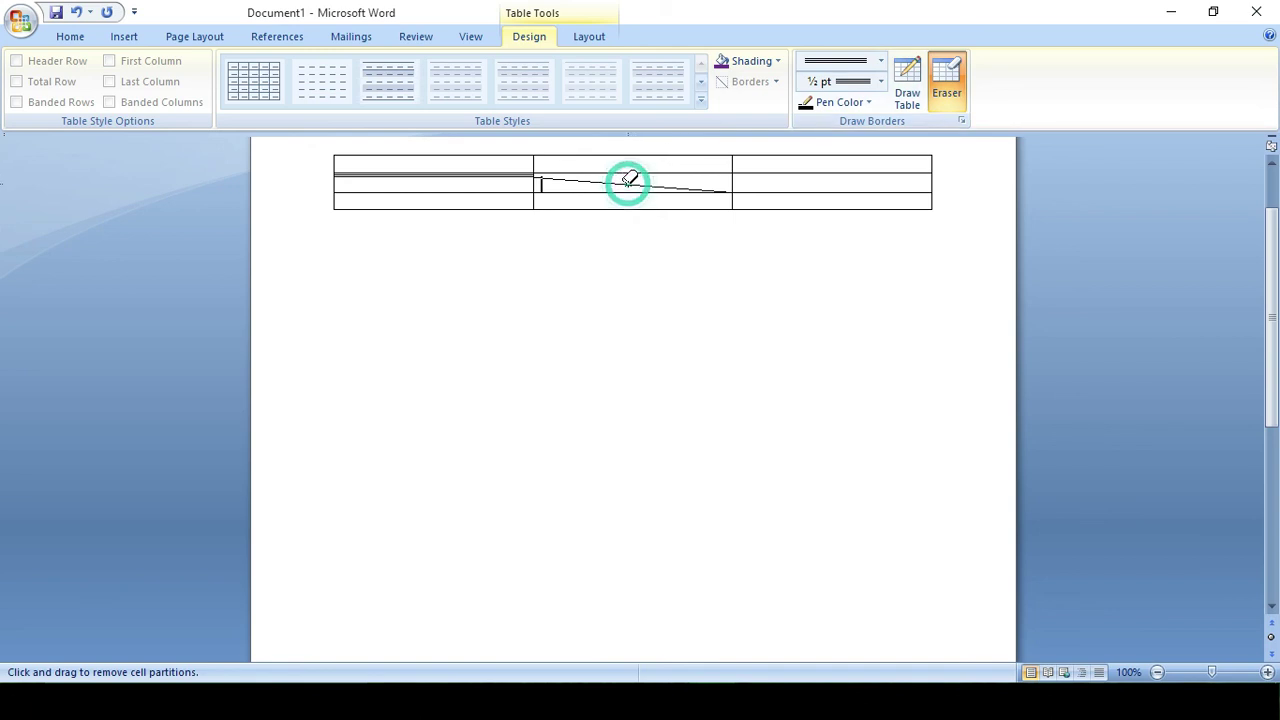
pyautogui.click(944, 78)
pyautogui.moveTo(912, 145); pyautogui.dragTo(933, 217)
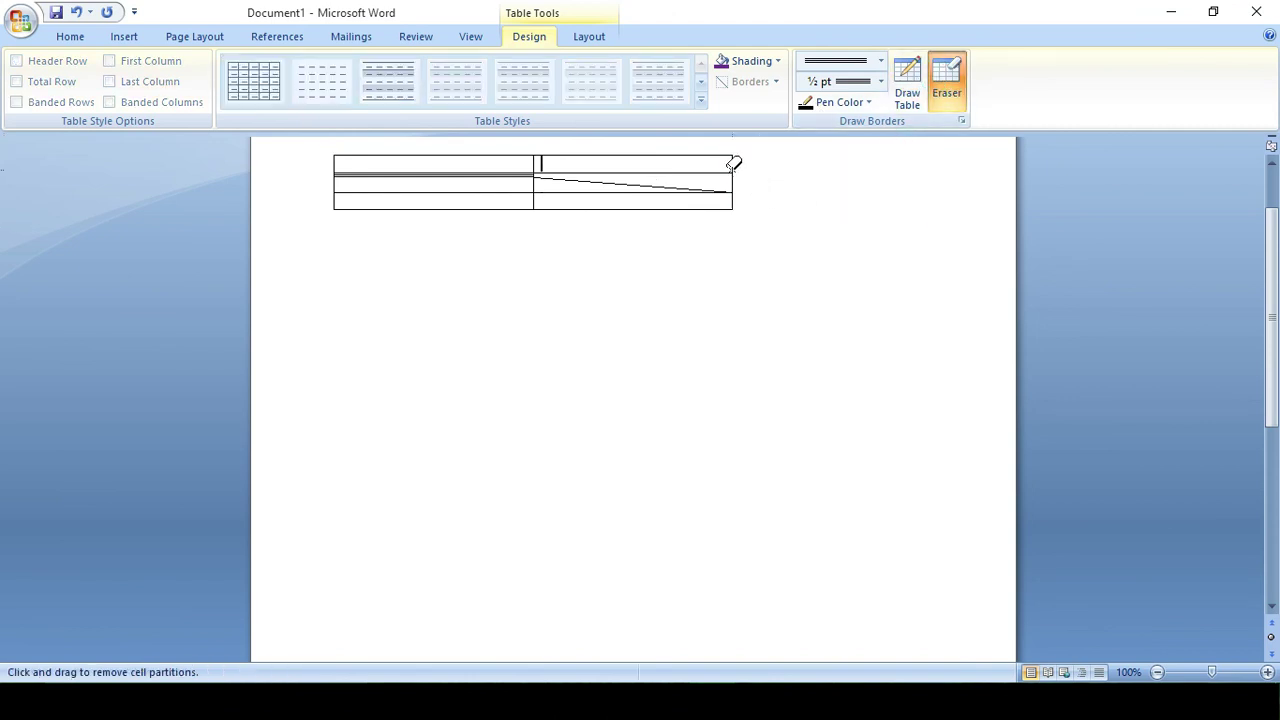
pyautogui.moveTo(728, 157); pyautogui.dragTo(771, 191)
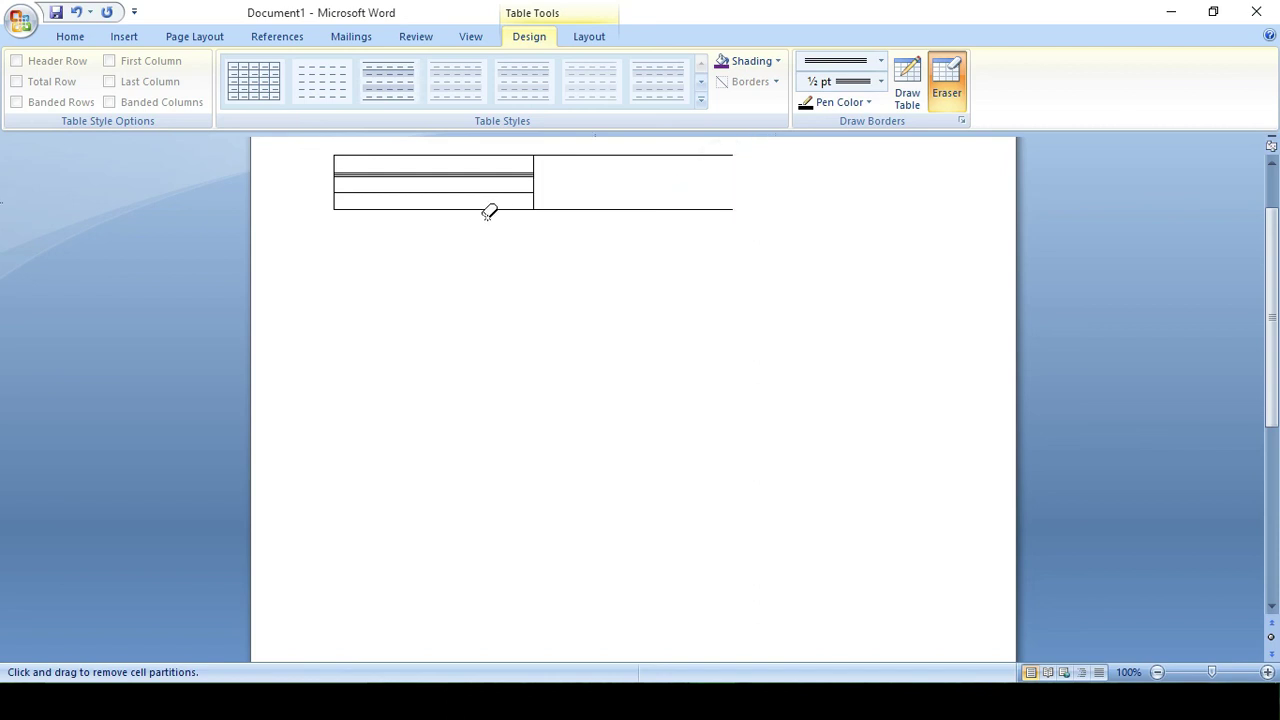
pyautogui.moveTo(467, 146); pyautogui.dragTo(563, 251)
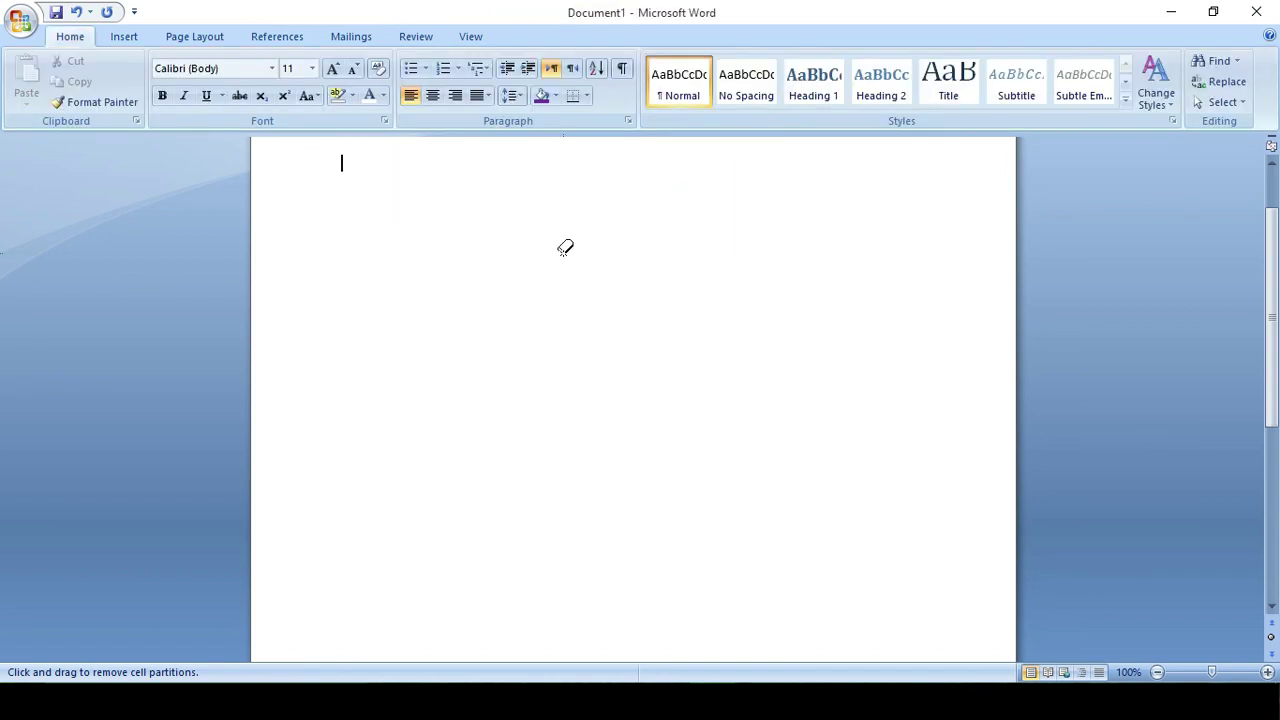
# Show the Insert tab commands above the empty page
pyautogui.click(140, 46)
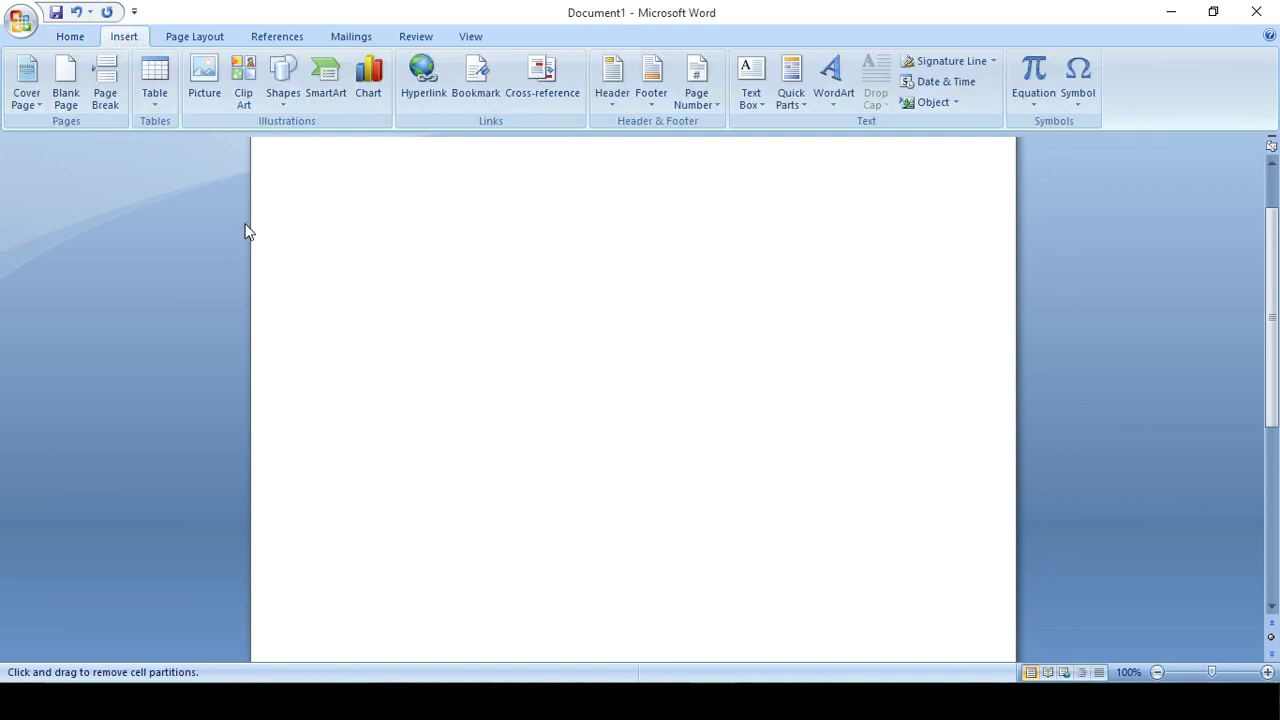